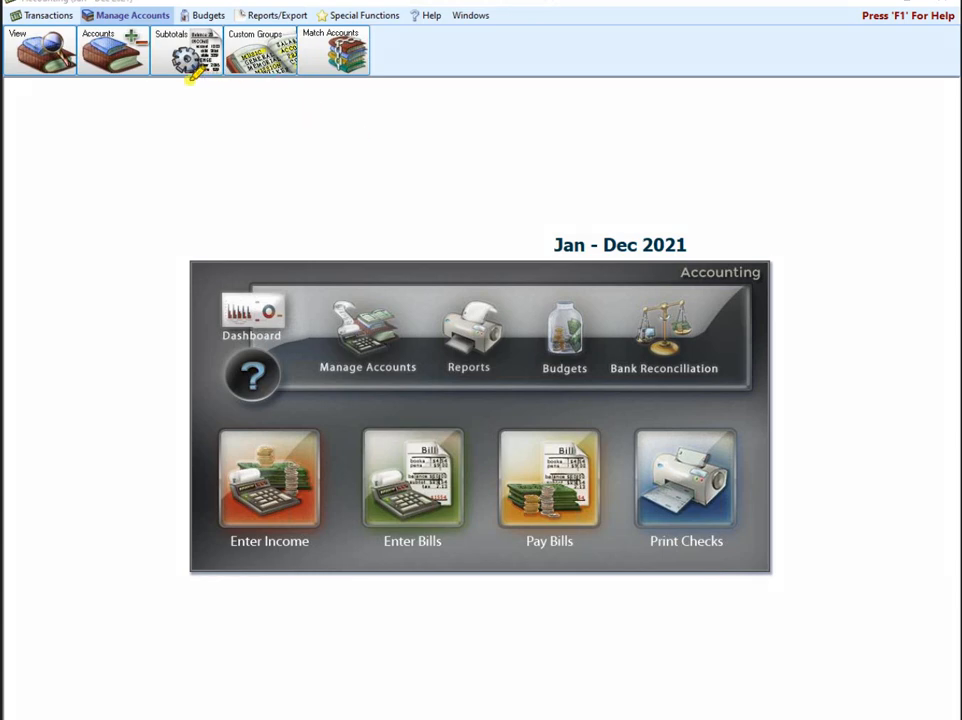
{"action": "left_click_drag", "start_coordinate": [190, 78], "coordinate": [190, 231]}
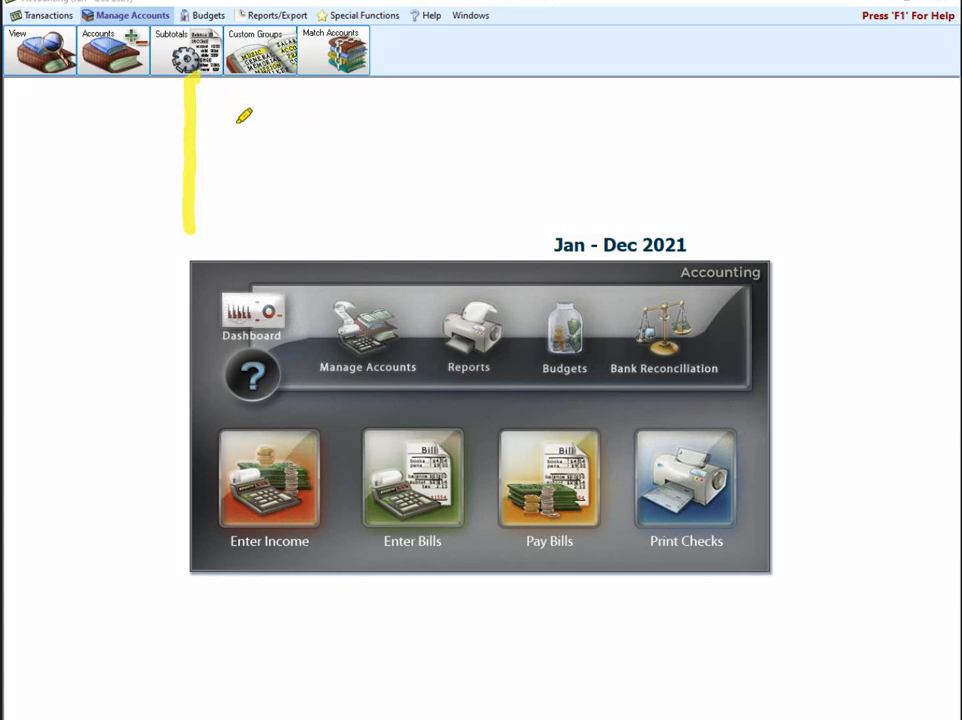
{"action": "mouse_move", "coordinate": [241, 127]}
{"action": "left_mouse_down"}
{"action": "mouse_move", "coordinate": [190, 68]}
{"action": "mouse_move", "coordinate": [140, 128]}
{"action": "left_mouse_up"}
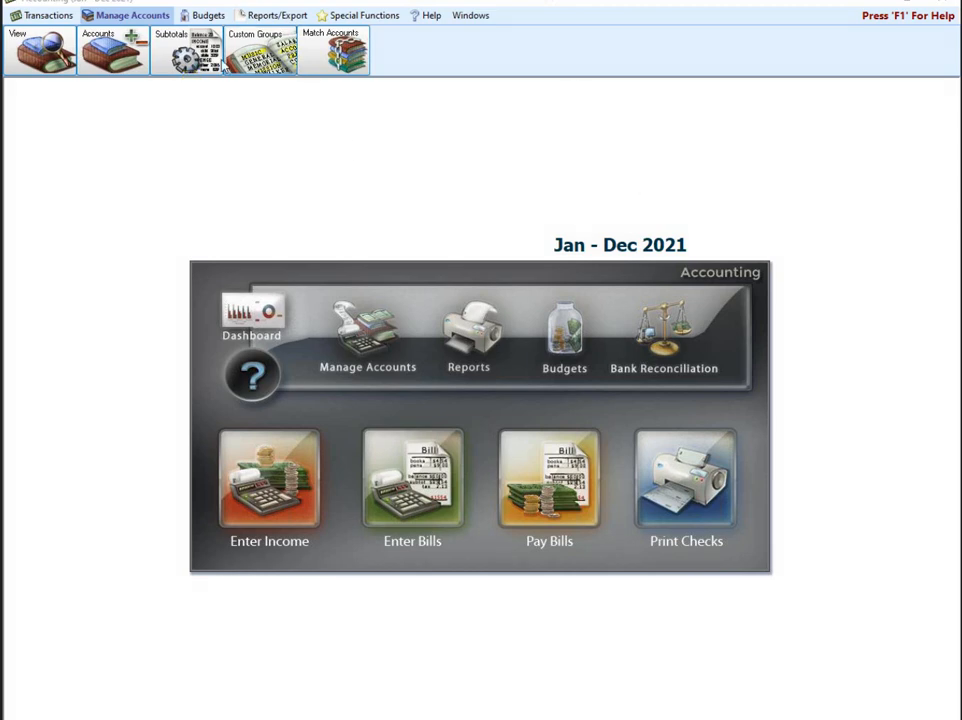
Step: View the Subtotals setup with its account hierarchy, and close it again
{"action": "left_click", "coordinate": [157, 43]}
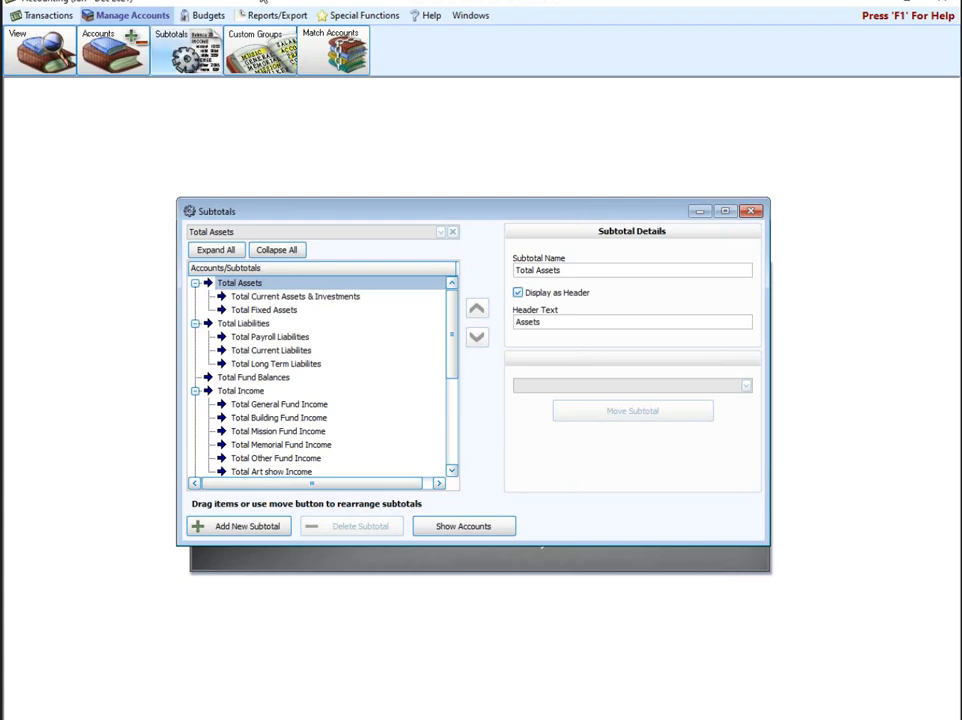
{"action": "mouse_move", "coordinate": [472, 213]}
{"action": "left_mouse_down"}
{"action": "mouse_move", "coordinate": [466, 247]}
{"action": "mouse_move", "coordinate": [477, 251]}
{"action": "mouse_move", "coordinate": [476, 238]}
{"action": "left_mouse_up"}
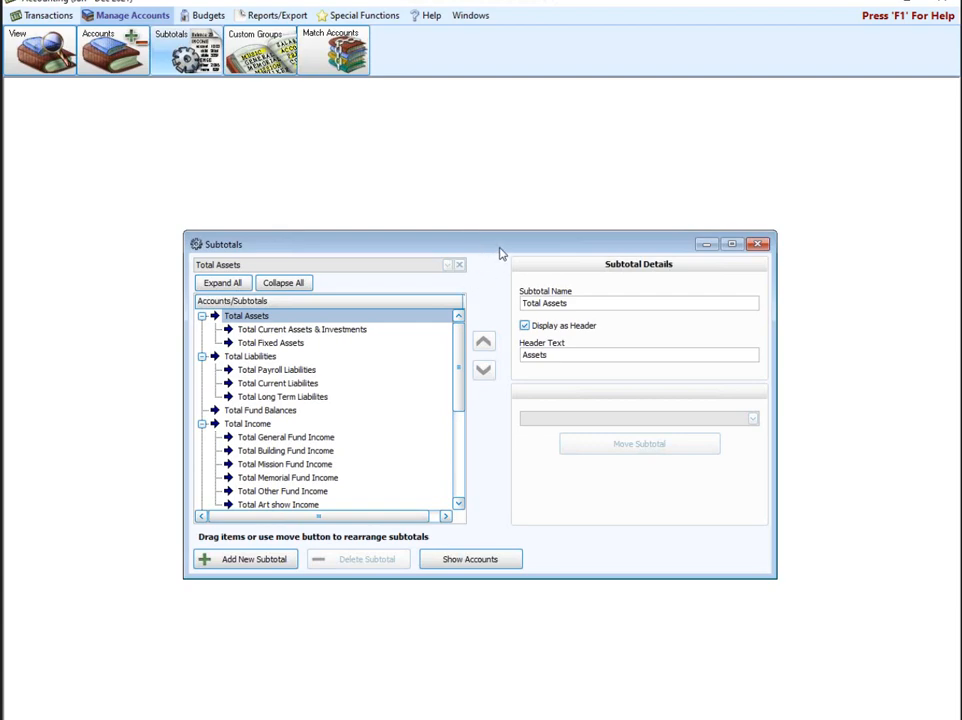
{"action": "left_click", "coordinate": [759, 245]}
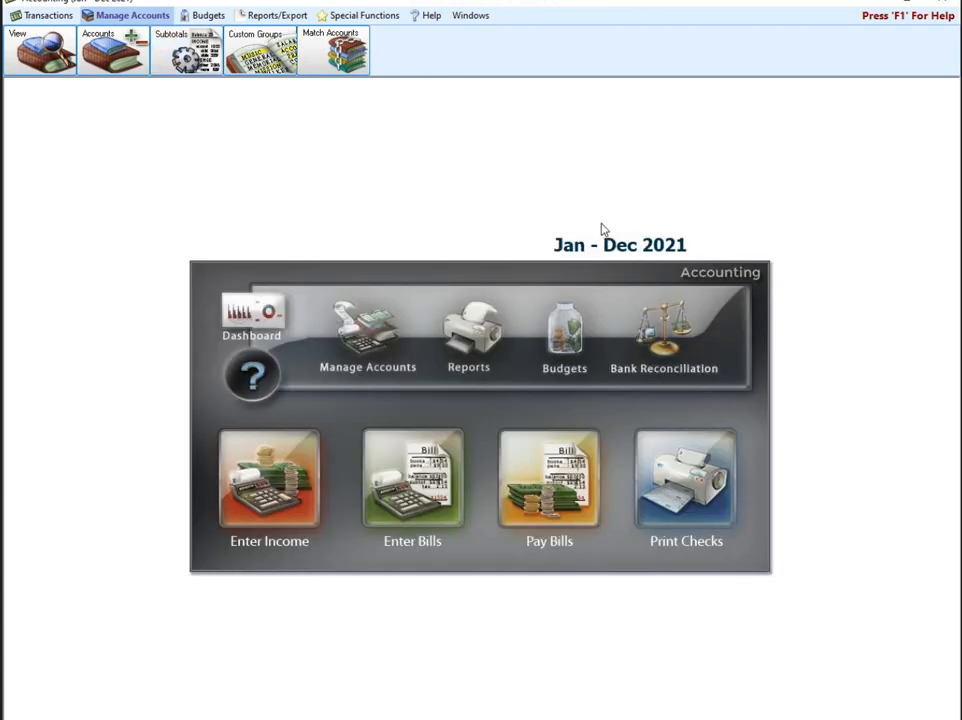
Step: Show the Chart of Accounts in an enlarged window with all groups collapsed except Expense
{"action": "left_click", "coordinate": [378, 342]}
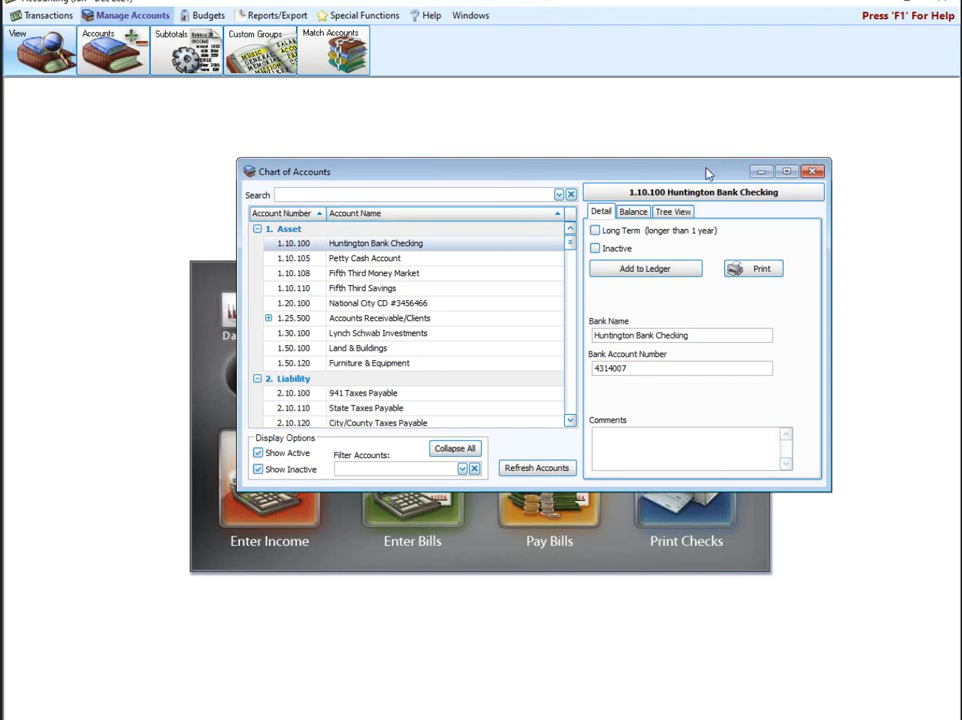
{"action": "left_click_drag", "start_coordinate": [548, 490], "coordinate": [522, 648]}
{"action": "left_click_drag", "start_coordinate": [480, 157], "coordinate": [480, 128]}
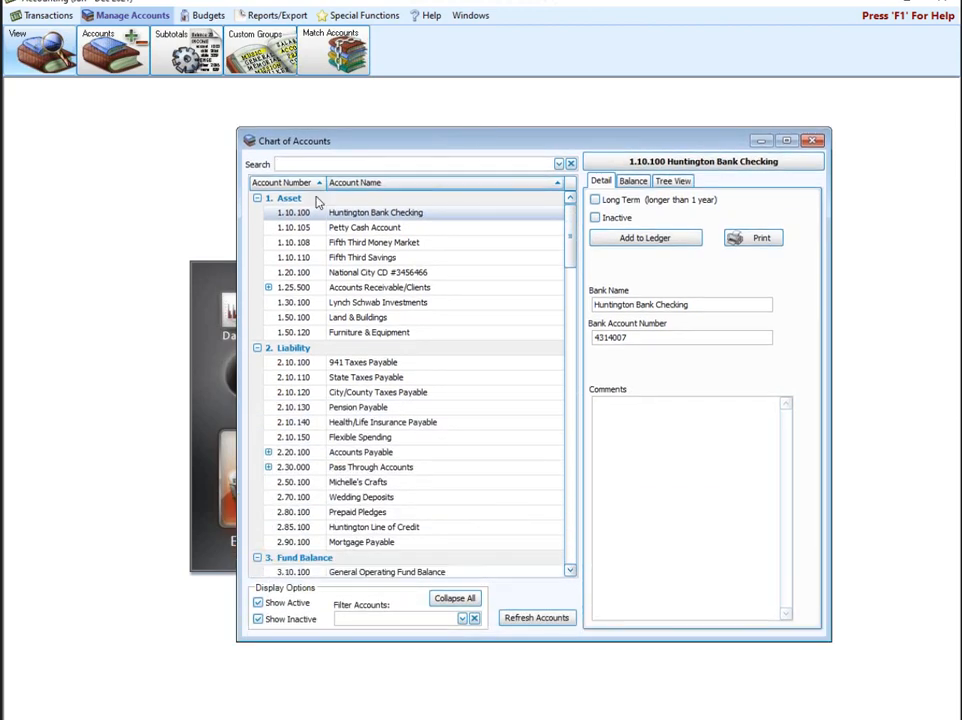
{"action": "left_click_drag", "start_coordinate": [238, 245], "coordinate": [130, 263]}
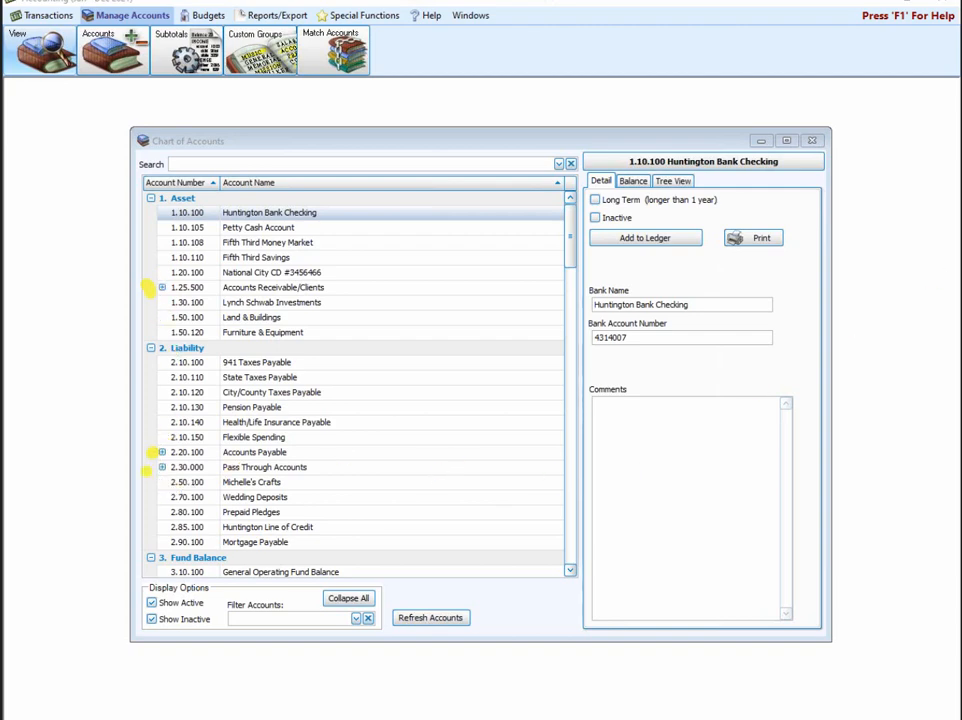
{"action": "left_click", "coordinate": [570, 552]}
{"action": "left_click", "coordinate": [349, 599]}
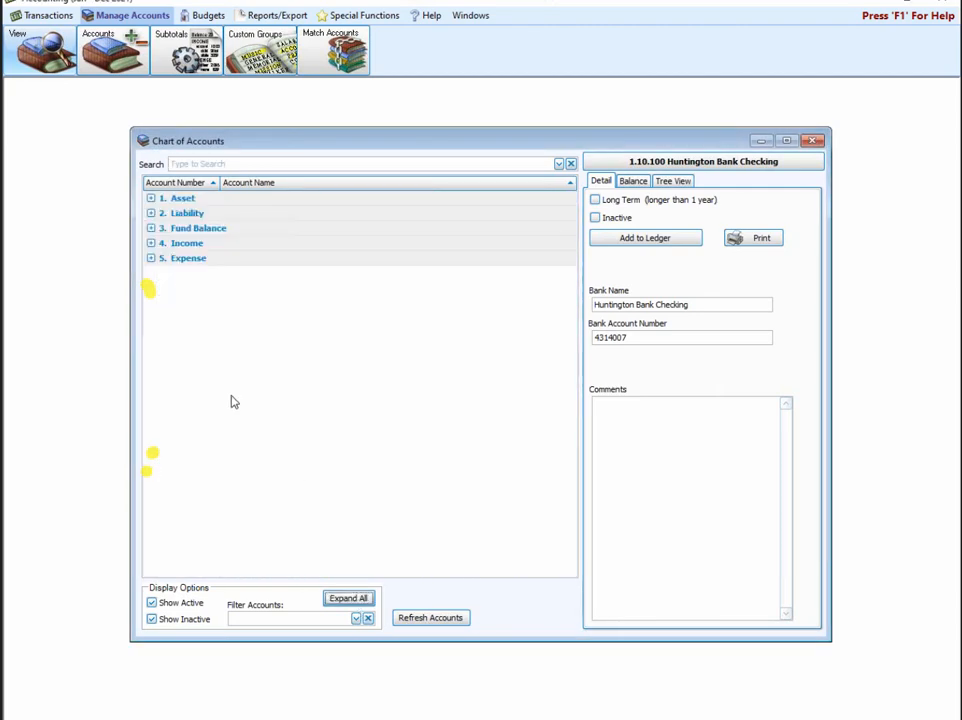
{"action": "left_click", "coordinate": [151, 259]}
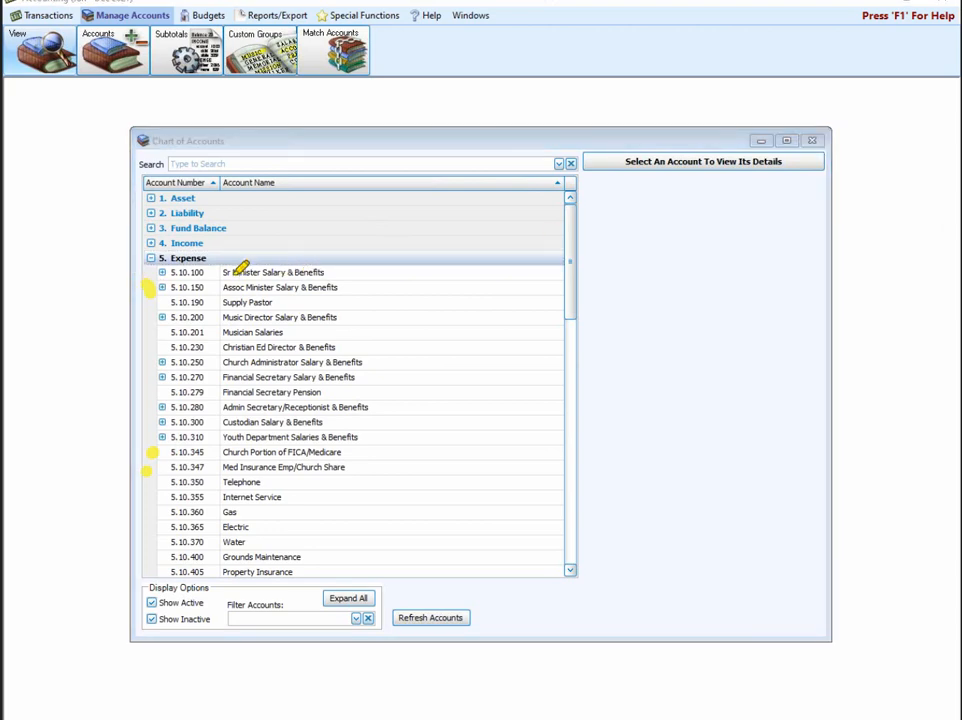
{"action": "mouse_move", "coordinate": [340, 266]}
{"action": "left_mouse_down"}
{"action": "mouse_move", "coordinate": [391, 266]}
{"action": "mouse_move", "coordinate": [423, 288]}
{"action": "left_mouse_up"}
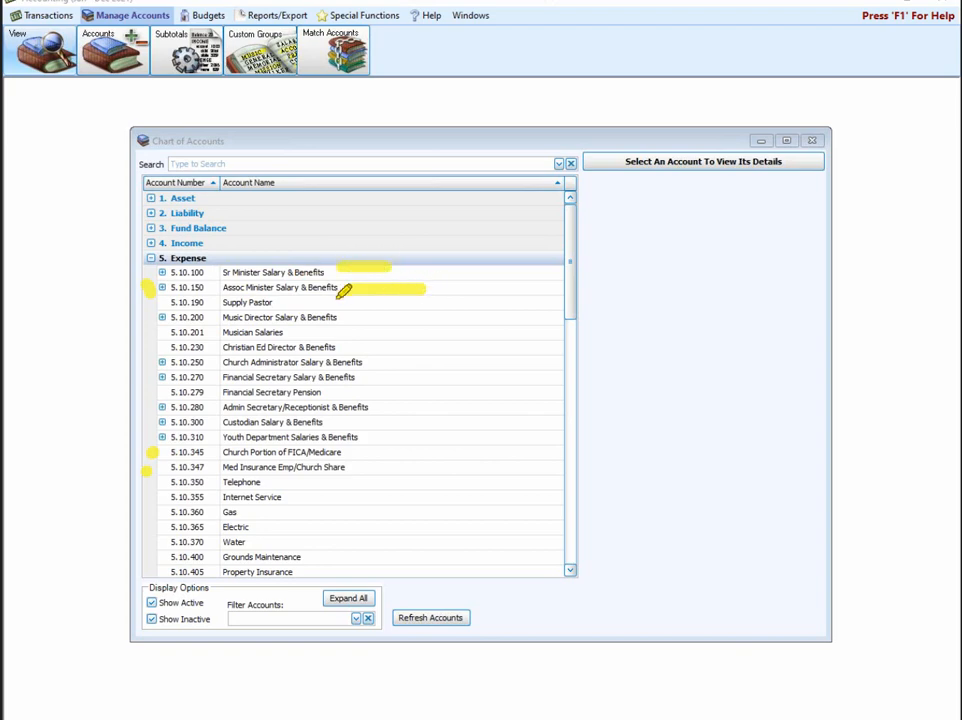
{"action": "left_click_drag", "start_coordinate": [362, 314], "coordinate": [432, 314]}
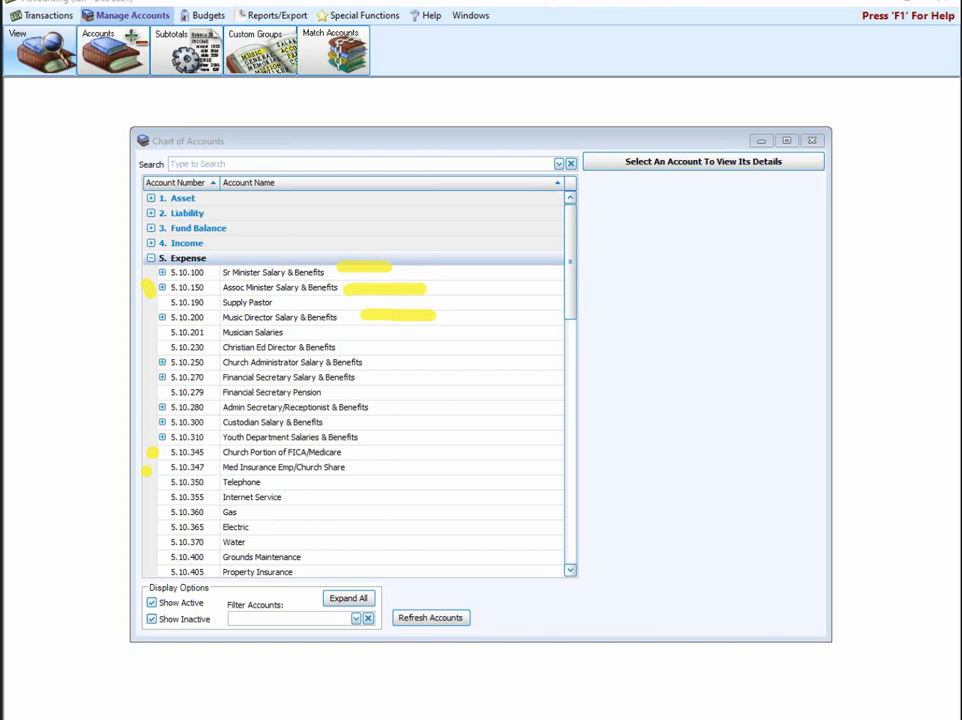
{"action": "key", "text": "Escape"}
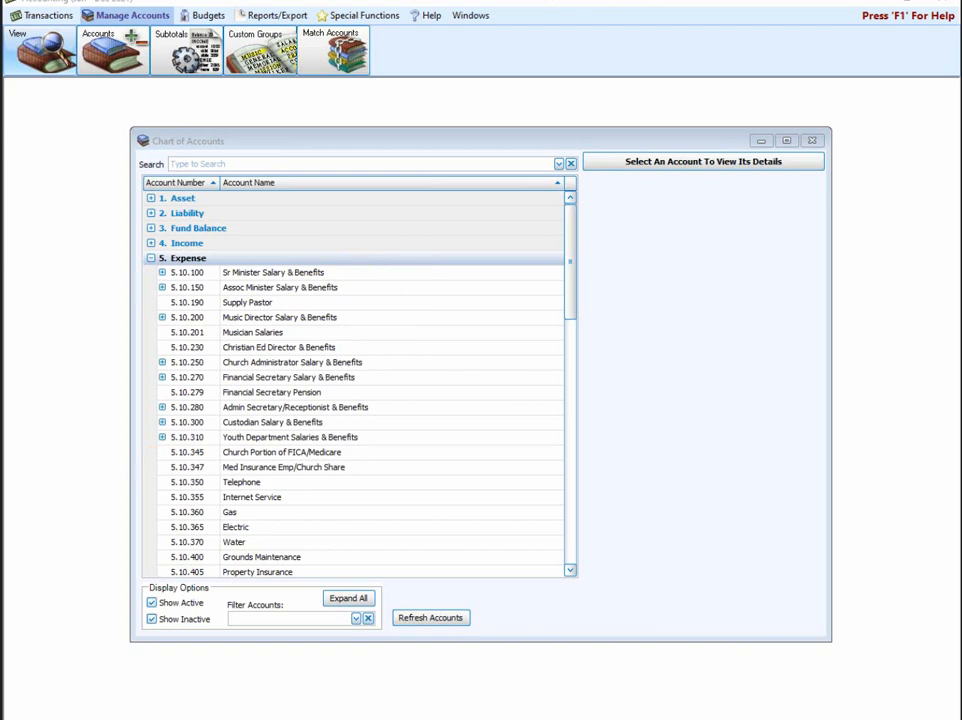
Step: Inspect the sub-accounts under the Sr Minister, Assoc Minister and Admin Secretary/Receptionist expense accounts, and close the Chart of Accounts
{"action": "left_click", "coordinate": [163, 277]}
{"action": "left_click", "coordinate": [162, 274]}
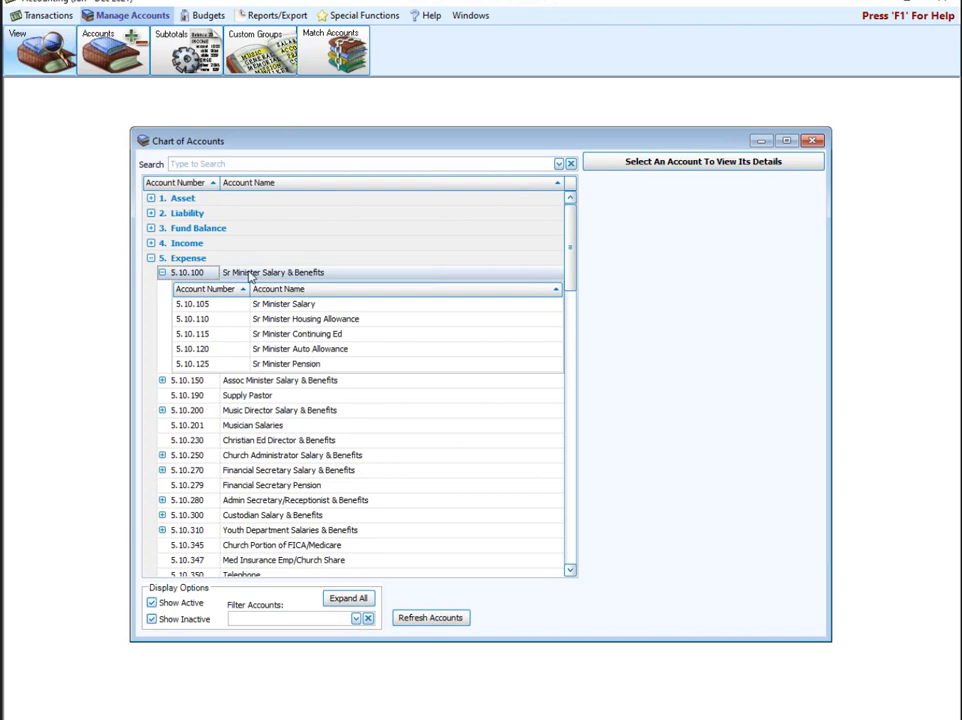
{"action": "left_click", "coordinate": [162, 272]}
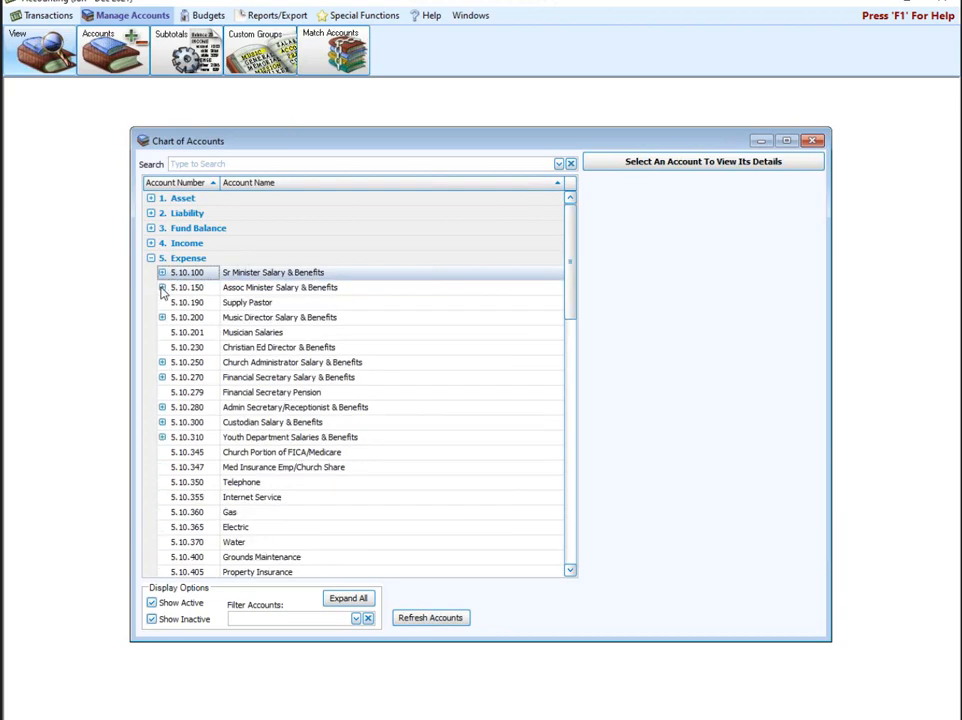
{"action": "left_click", "coordinate": [162, 287]}
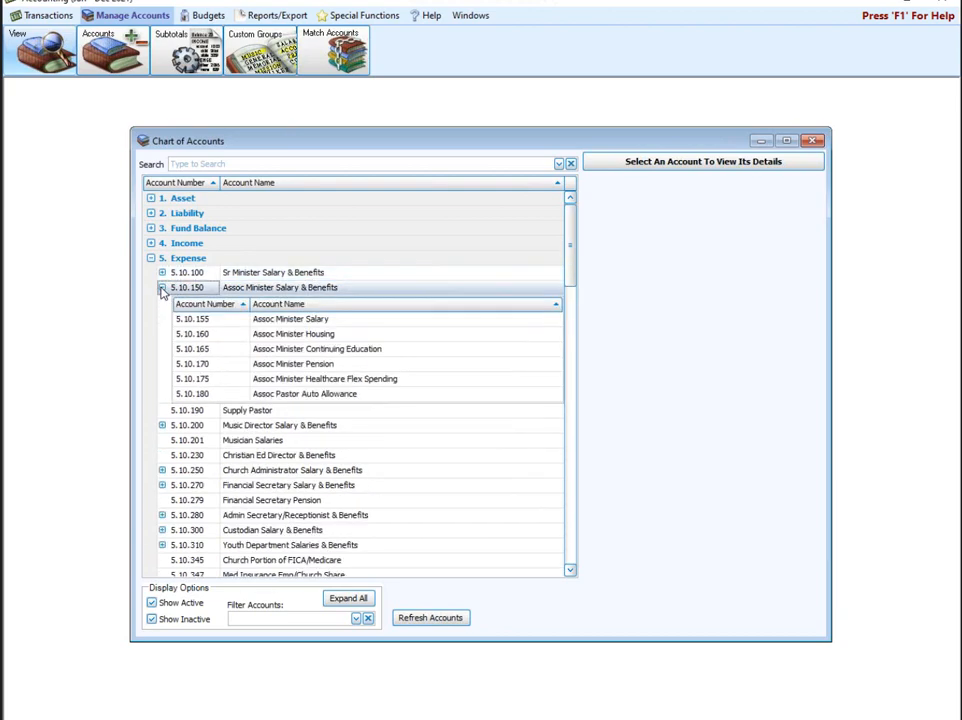
{"action": "left_click", "coordinate": [162, 287]}
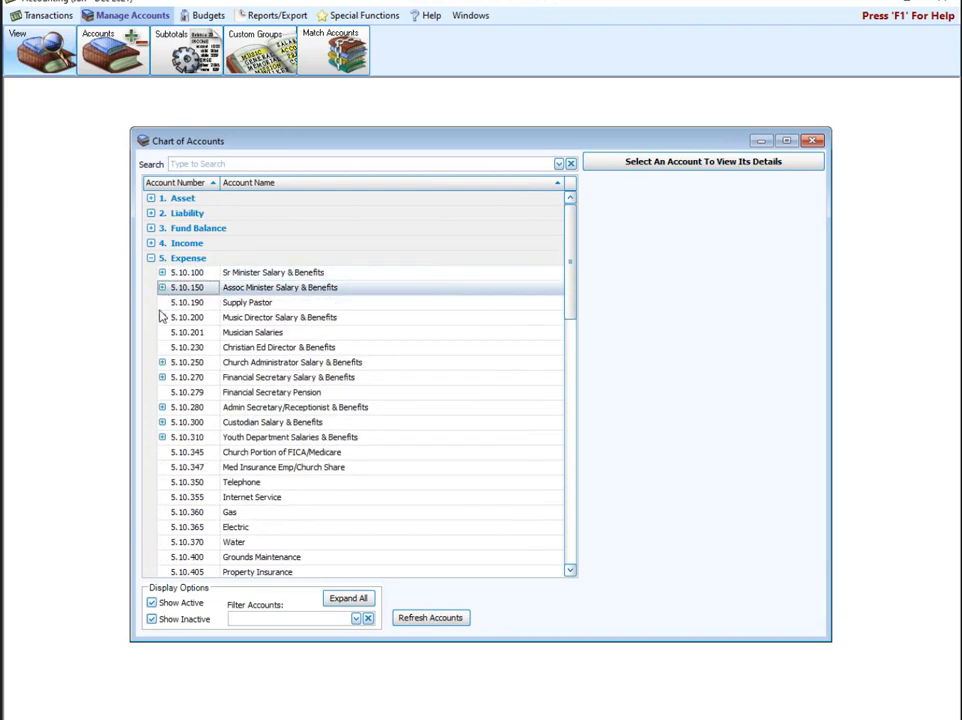
{"action": "left_click", "coordinate": [162, 407]}
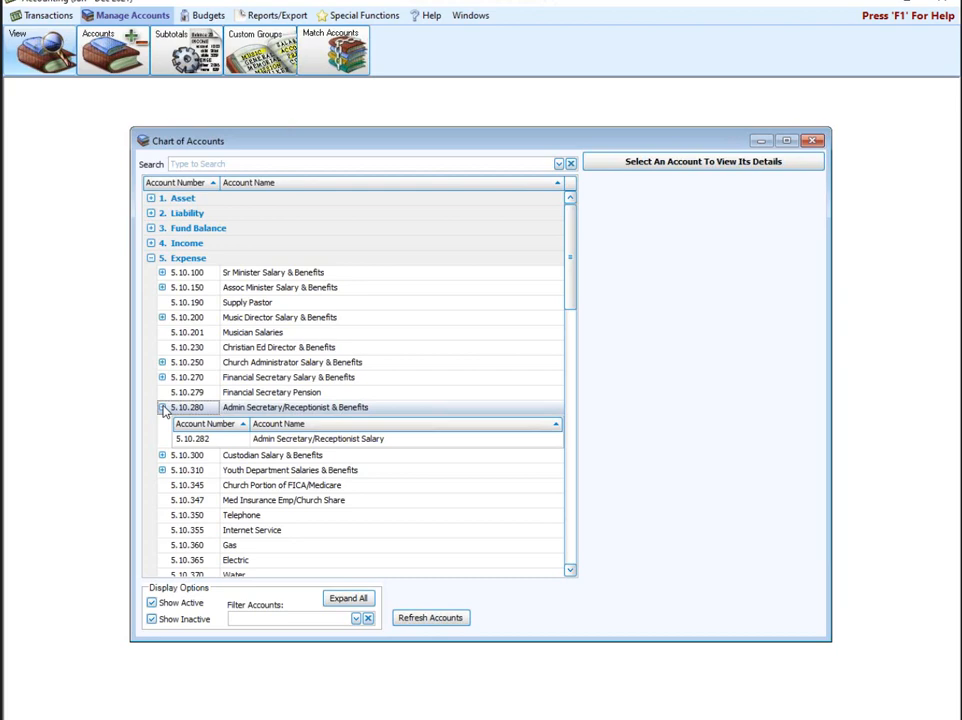
{"action": "left_click", "coordinate": [162, 407]}
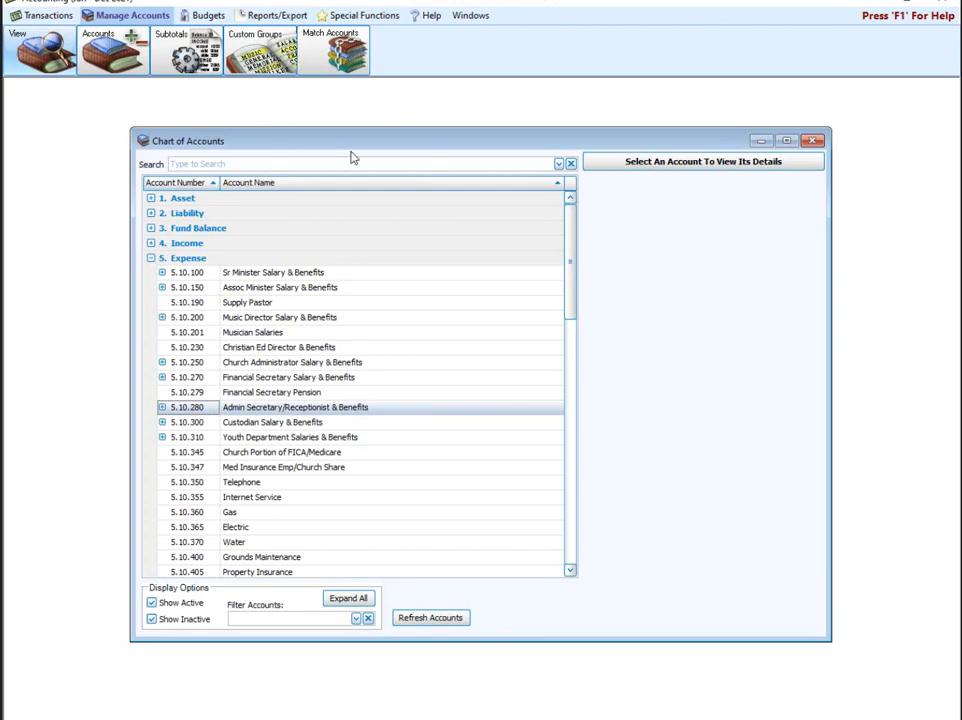
{"action": "left_click", "coordinate": [813, 141]}
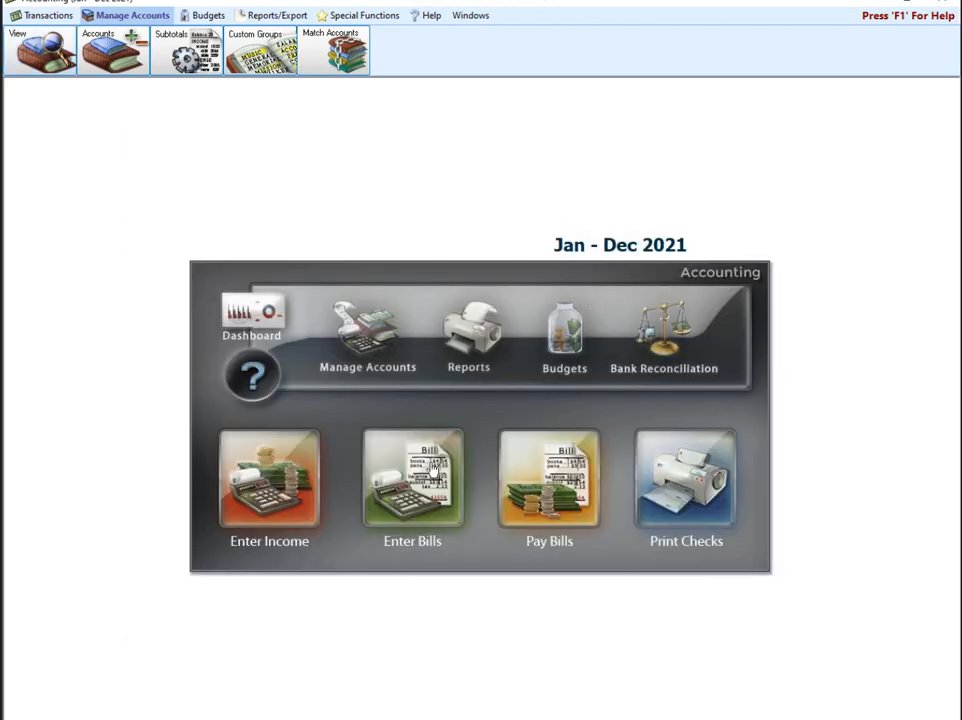
Step: Generate a print preview of the Treasurer's Report for March 2021
{"action": "left_click", "coordinate": [248, 16]}
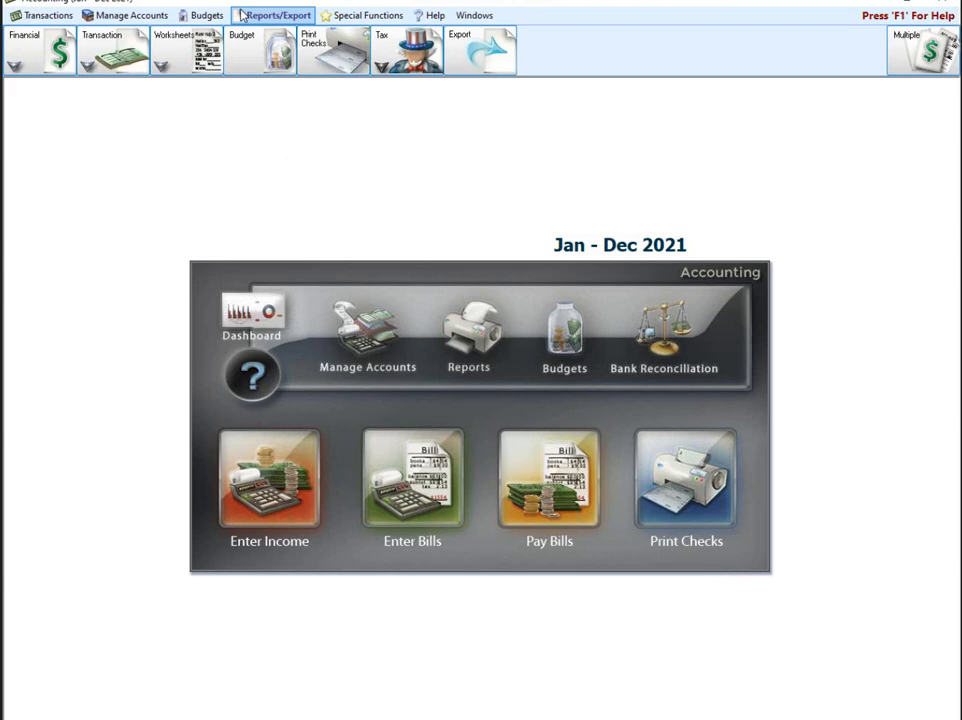
{"action": "left_click", "coordinate": [53, 57]}
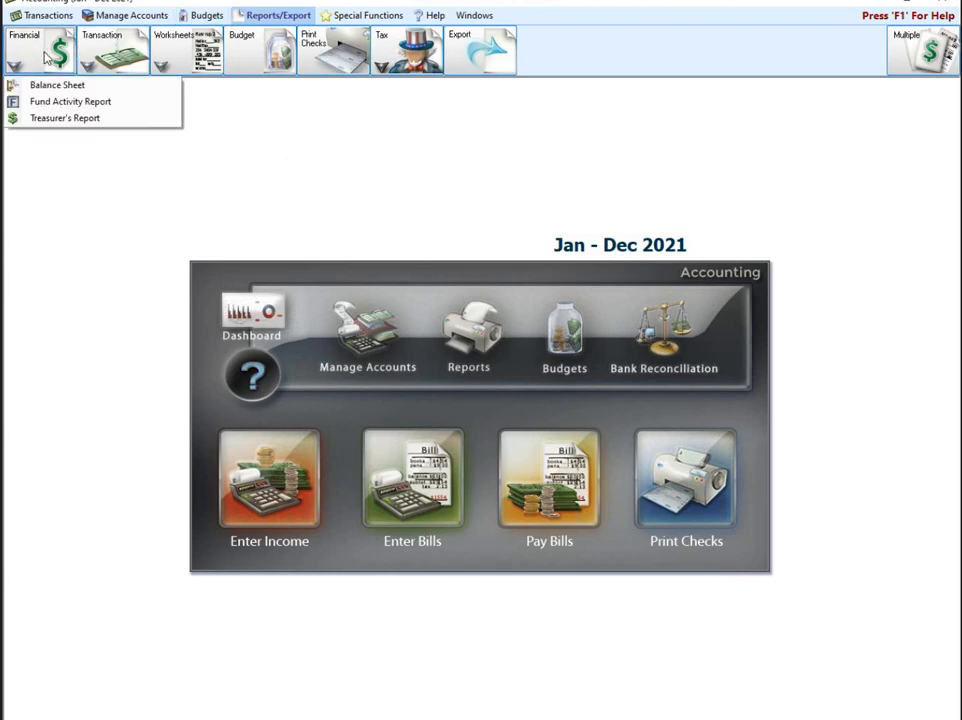
{"action": "left_click", "coordinate": [66, 119]}
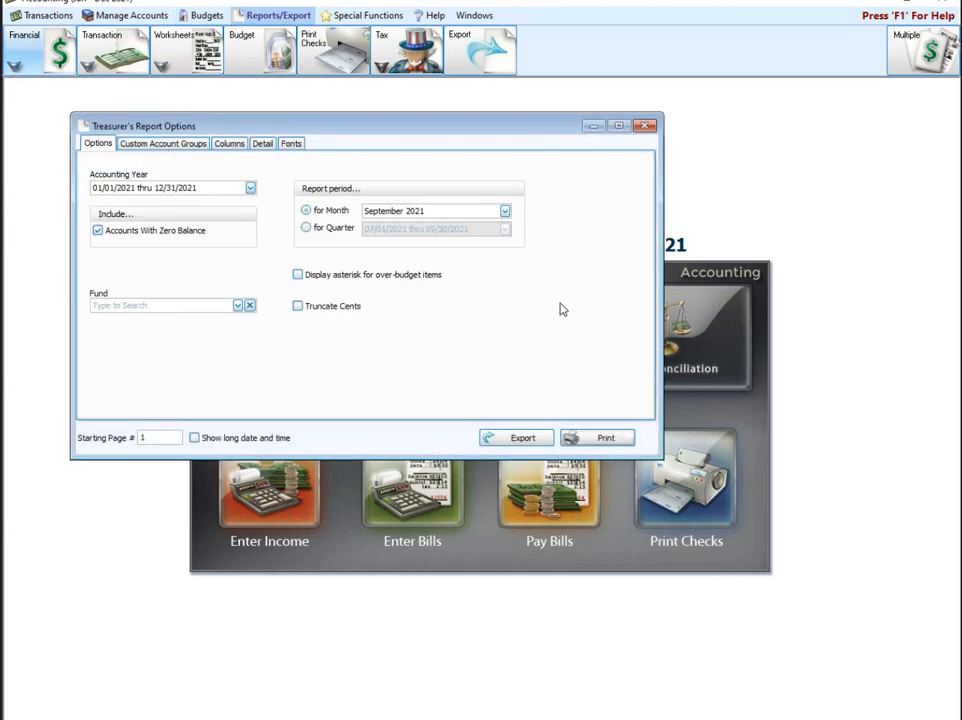
{"action": "left_click", "coordinate": [505, 211]}
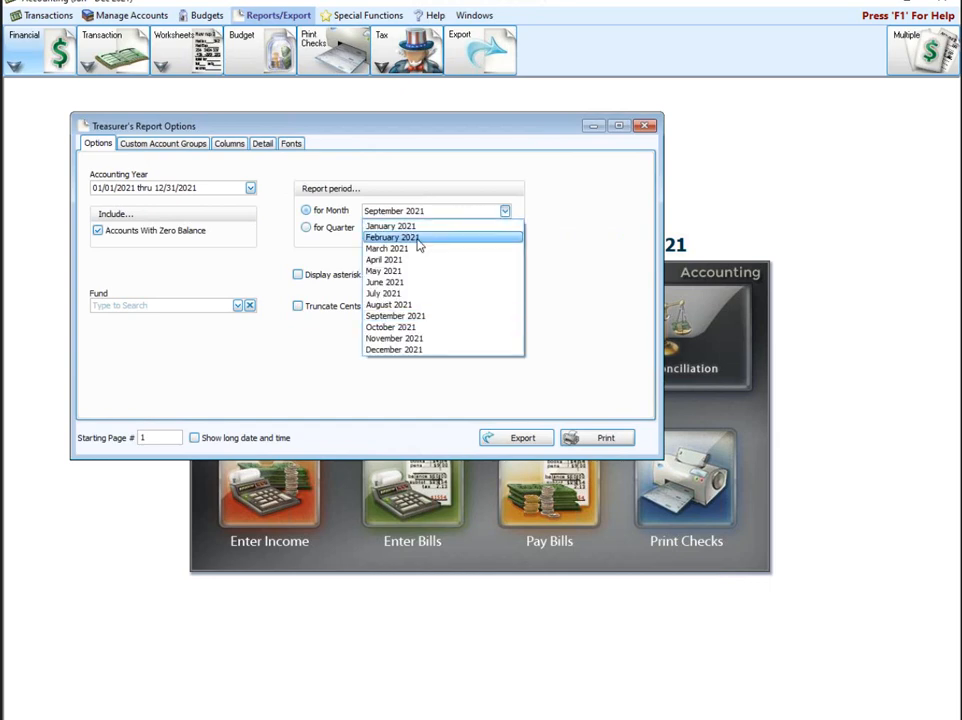
{"action": "left_click", "coordinate": [415, 249]}
{"action": "left_click", "coordinate": [603, 438]}
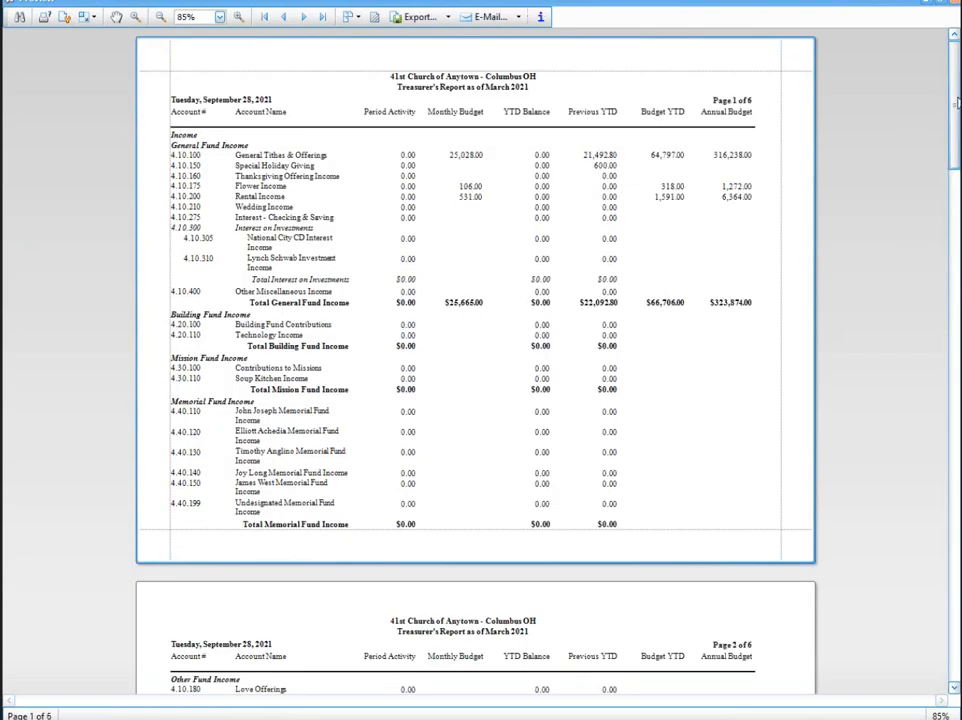
Step: Enlarge the report preview to 120% at page 2, where the salary and benefit expenses are listed
{"action": "left_click_drag", "start_coordinate": [958, 105], "coordinate": [955, 207]}
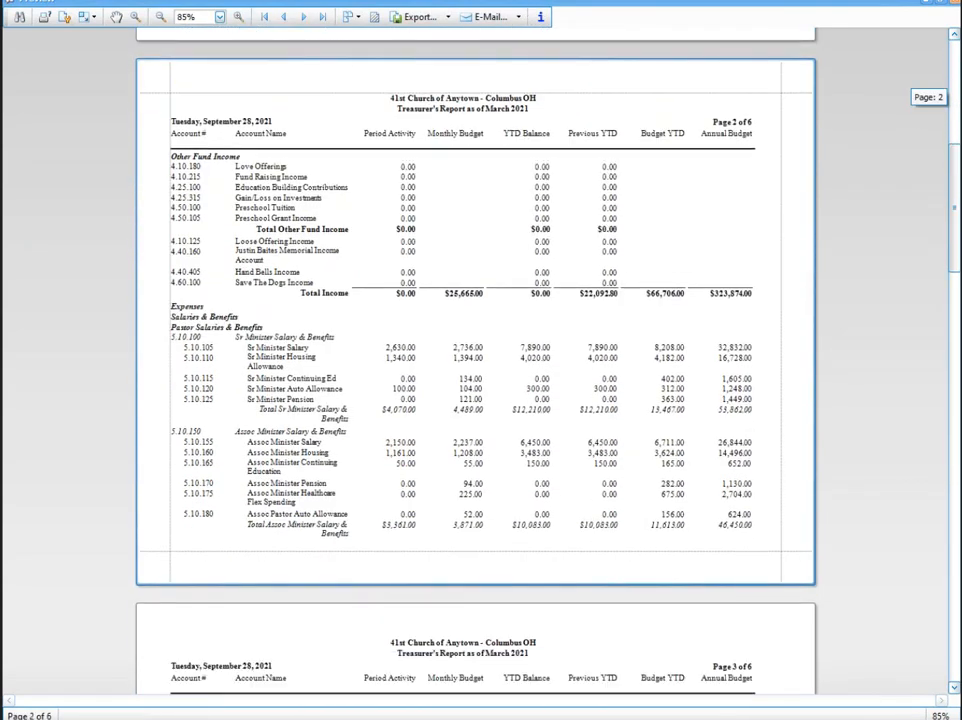
{"action": "left_click", "coordinate": [238, 17]}
{"action": "left_click", "coordinate": [238, 17]}
{"action": "left_click", "coordinate": [238, 17]}
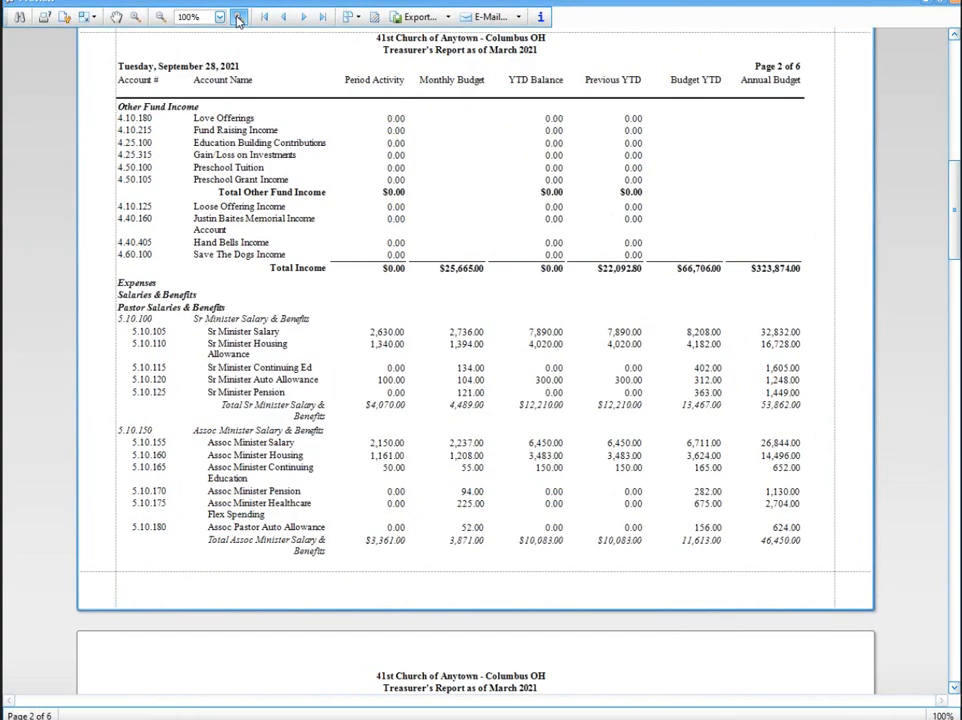
{"action": "left_click", "coordinate": [238, 17]}
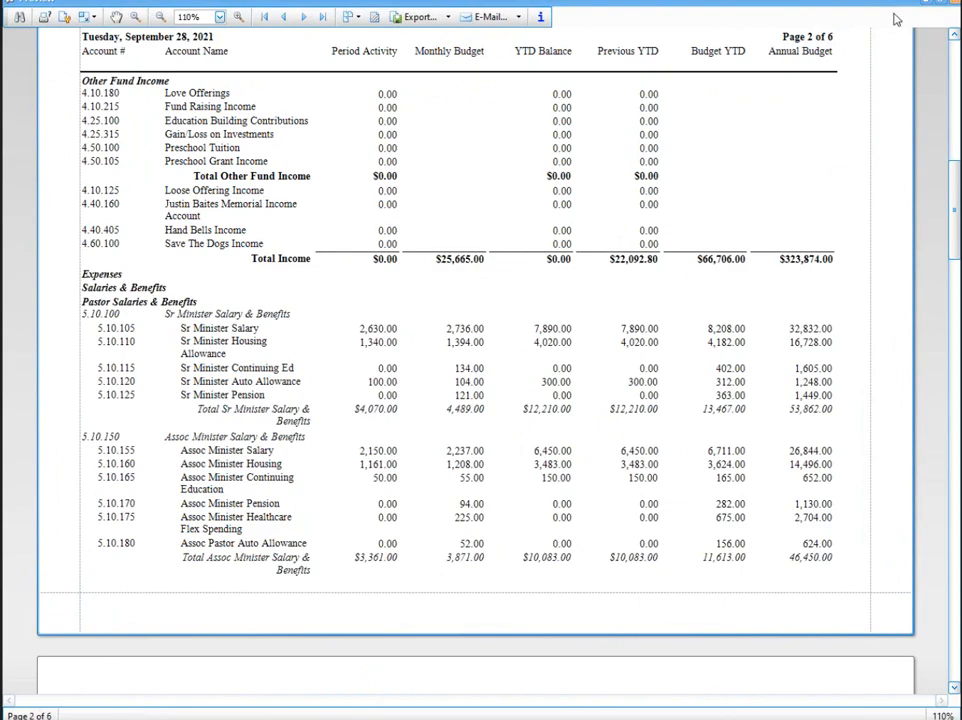
{"action": "left_click", "coordinate": [238, 17]}
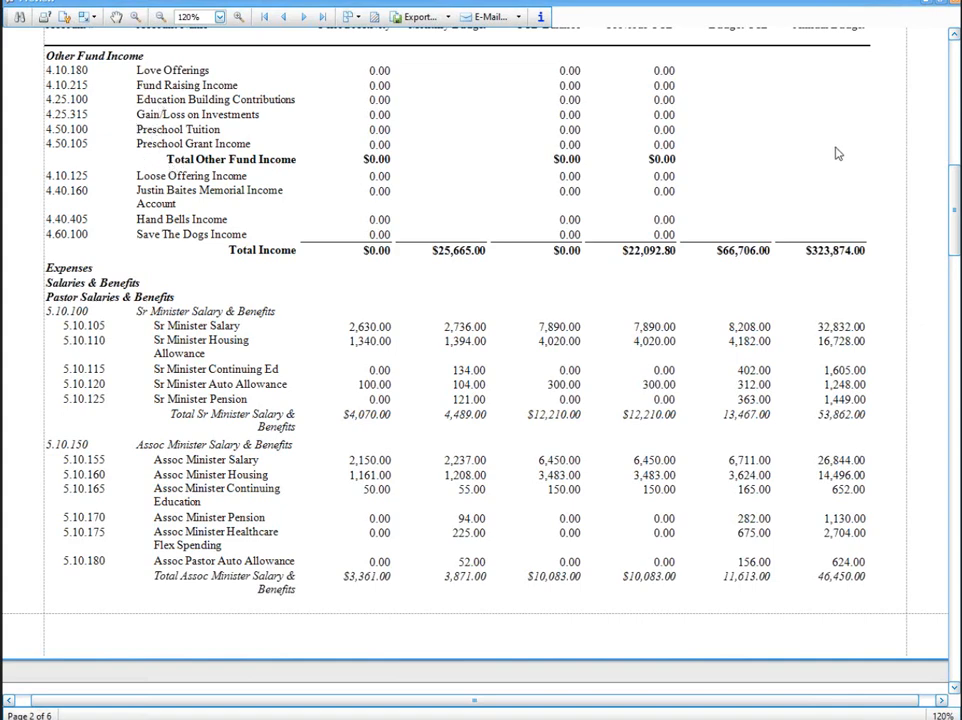
Step: Examine how accounts, sub-accounts and subtotals for Salaries & Benefits and the other expense groups appear on report pages 2 to 4
{"action": "left_click_drag", "start_coordinate": [953, 187], "coordinate": [953, 390]}
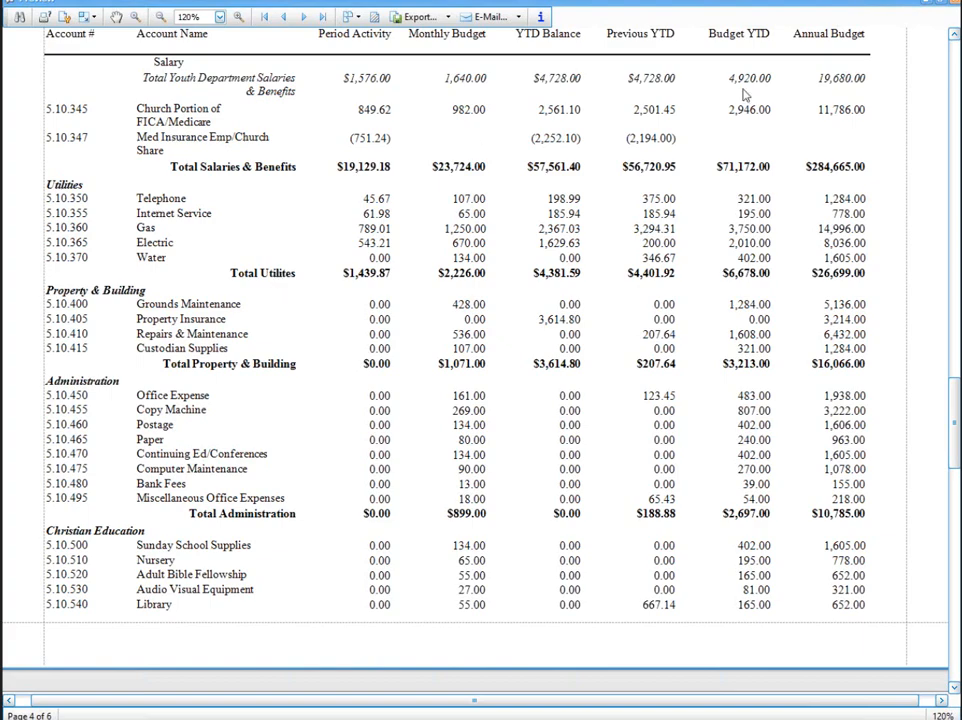
{"action": "left_click_drag", "start_coordinate": [955, 390], "coordinate": [955, 320]}
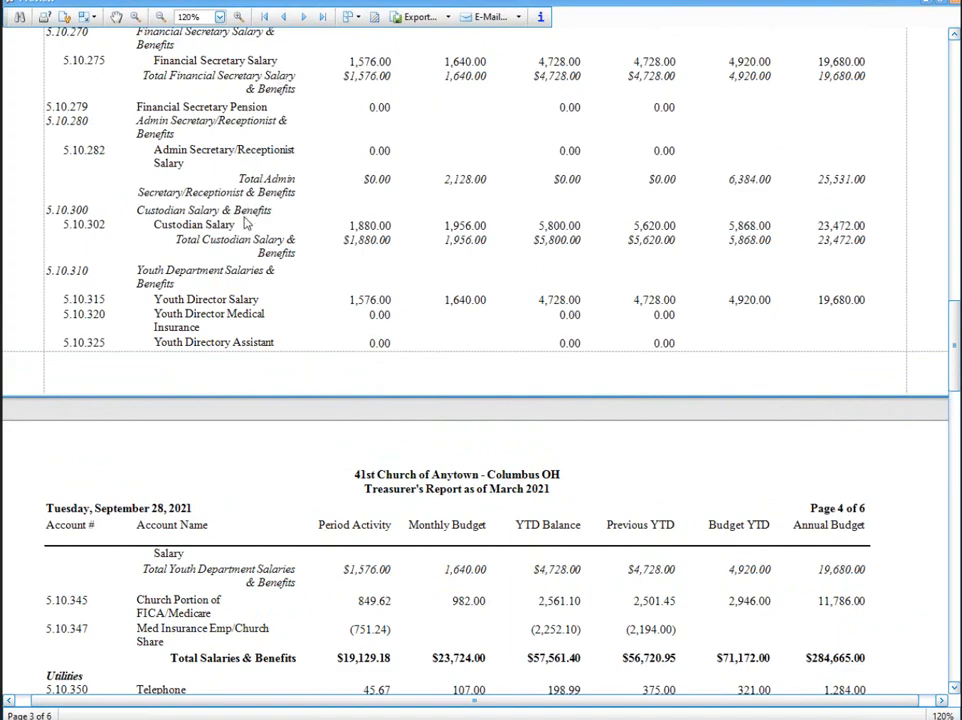
{"action": "scroll", "coordinate": [245, 215], "scroll_direction": "up", "scroll_amount": 1}
{"action": "scroll", "coordinate": [245, 215], "scroll_direction": "down", "scroll_amount": 1}
{"action": "scroll", "coordinate": [250, 455], "scroll_direction": "down", "scroll_amount": 1}
{"action": "scroll", "coordinate": [250, 545], "scroll_direction": "up", "scroll_amount": 9}
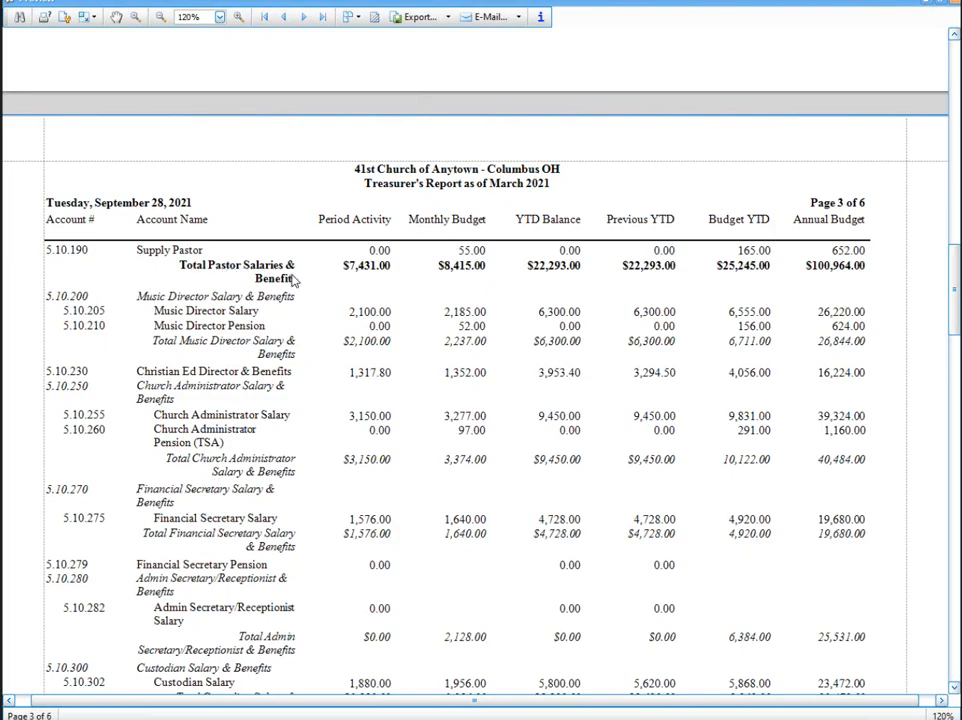
{"action": "scroll", "coordinate": [290, 279], "scroll_direction": "up", "scroll_amount": 4}
{"action": "scroll", "coordinate": [292, 281], "scroll_direction": "up", "scroll_amount": 2}
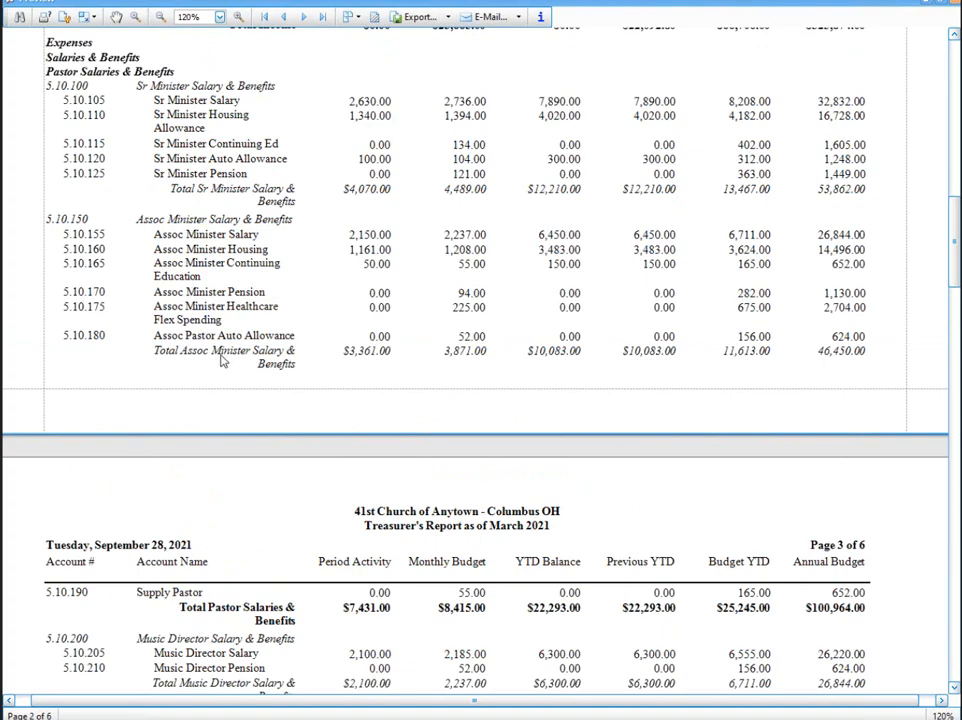
{"action": "scroll", "coordinate": [170, 272], "scroll_direction": "down", "scroll_amount": 1}
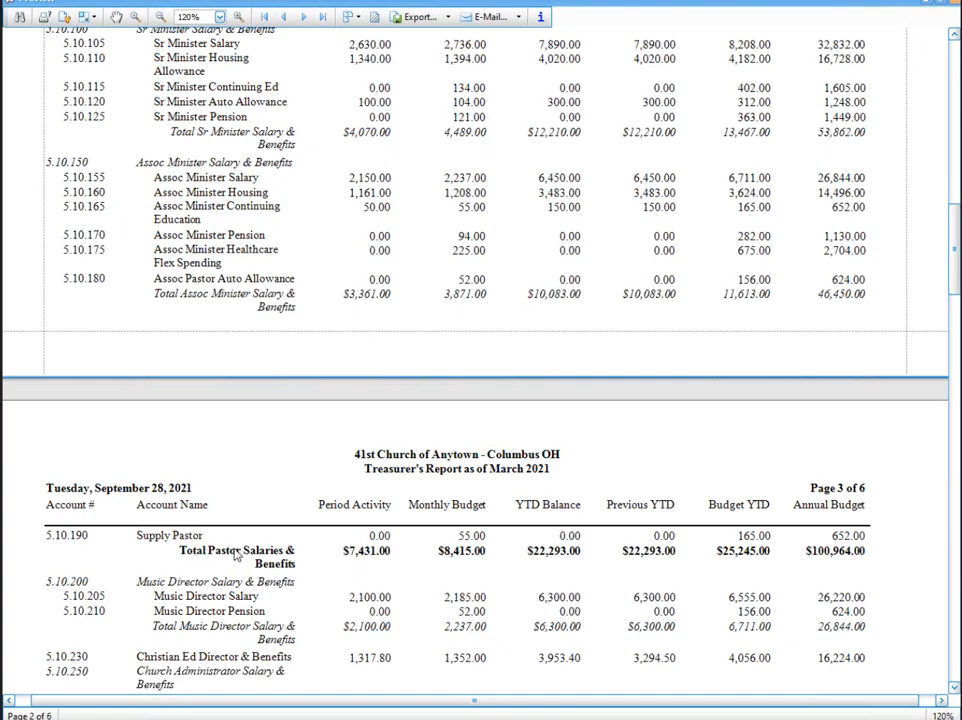
{"action": "scroll", "coordinate": [211, 405], "scroll_direction": "down", "scroll_amount": 3}
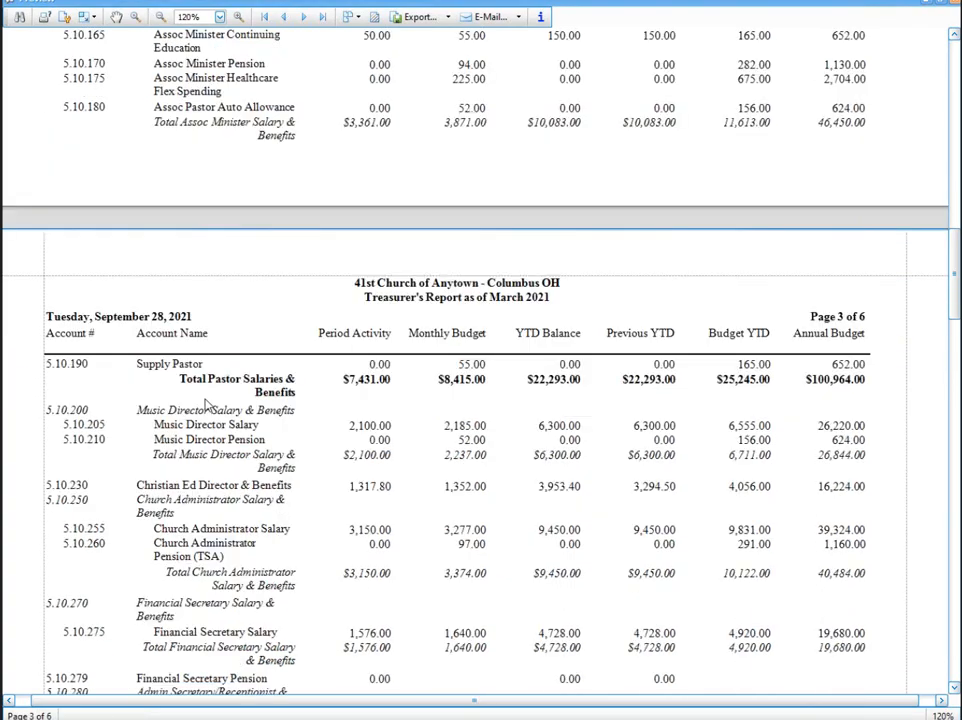
Step: Review the remaining salary totals on pages 3 and 4 of the Treasurer's Report, and close the preview and report options
{"action": "scroll", "coordinate": [207, 403], "scroll_direction": "down", "scroll_amount": 10}
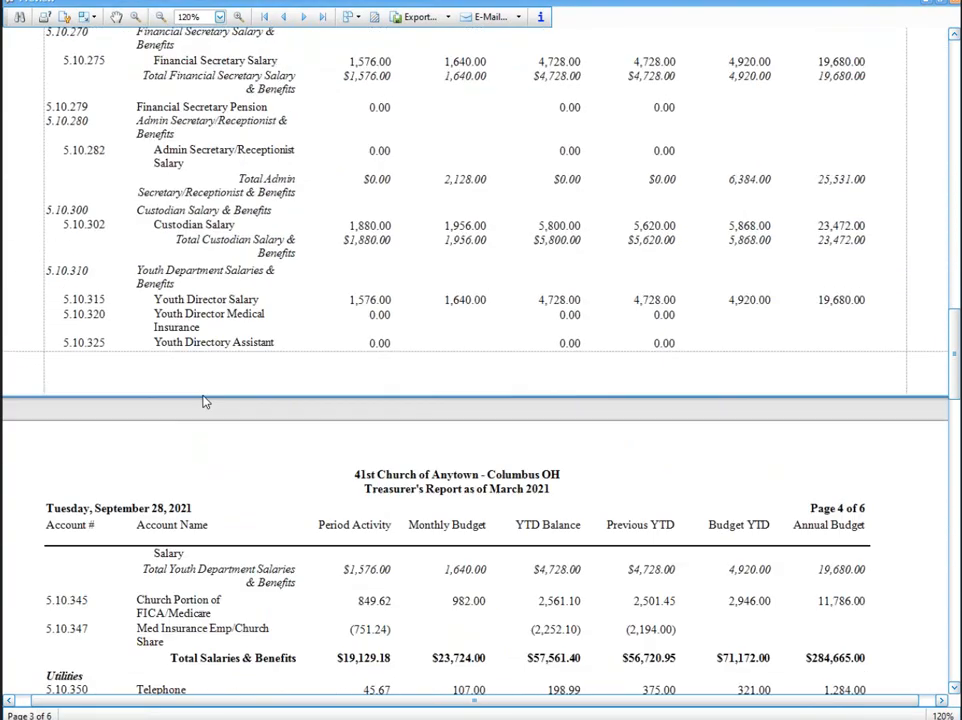
{"action": "scroll", "coordinate": [205, 401], "scroll_direction": "down", "scroll_amount": 1}
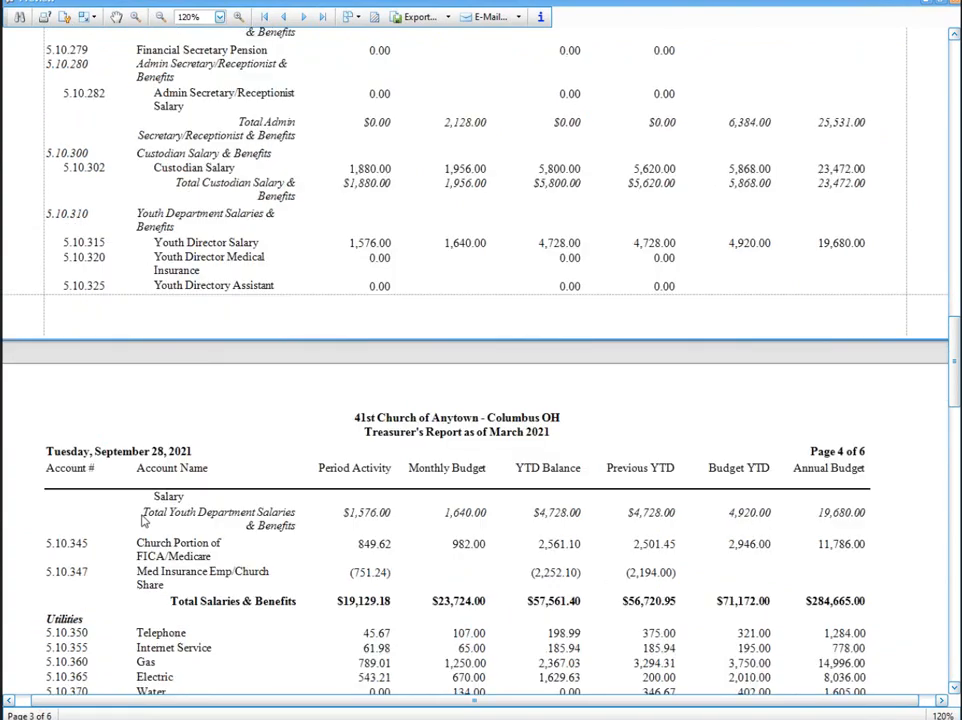
{"action": "scroll", "coordinate": [236, 393], "scroll_direction": "up", "scroll_amount": 2}
{"action": "scroll", "coordinate": [243, 475], "scroll_direction": "down", "scroll_amount": 2}
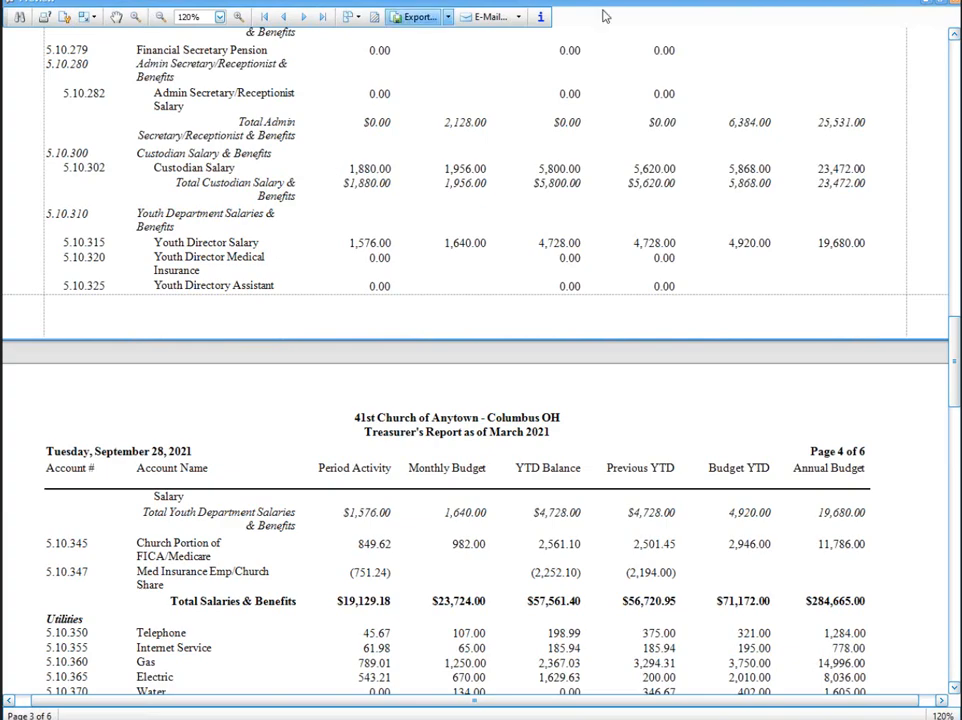
{"action": "left_click", "coordinate": [947, 2]}
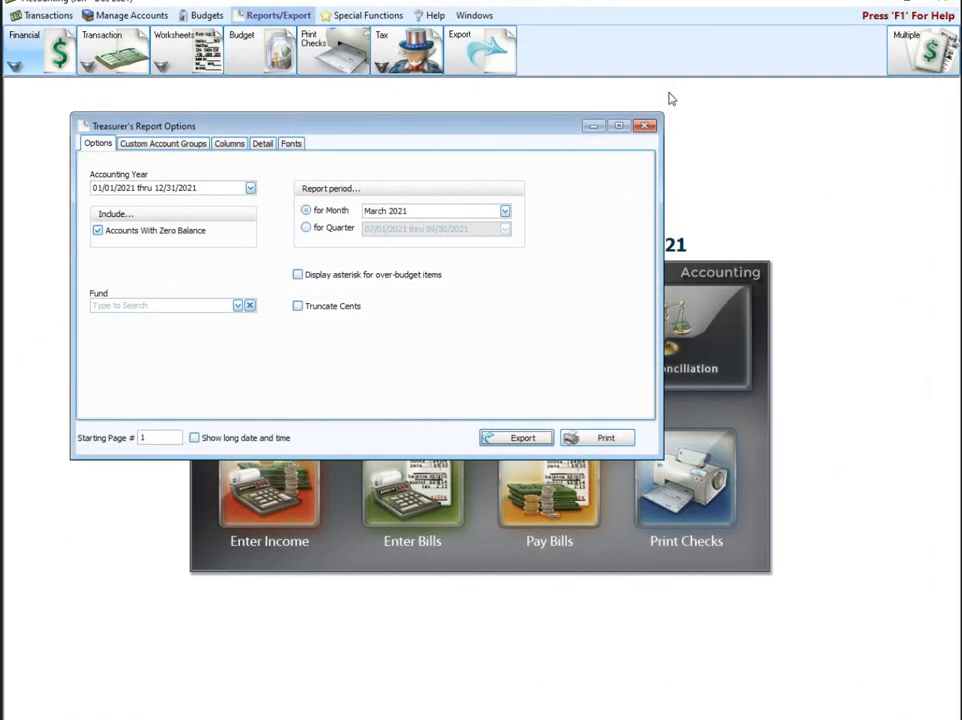
{"action": "left_click", "coordinate": [651, 126]}
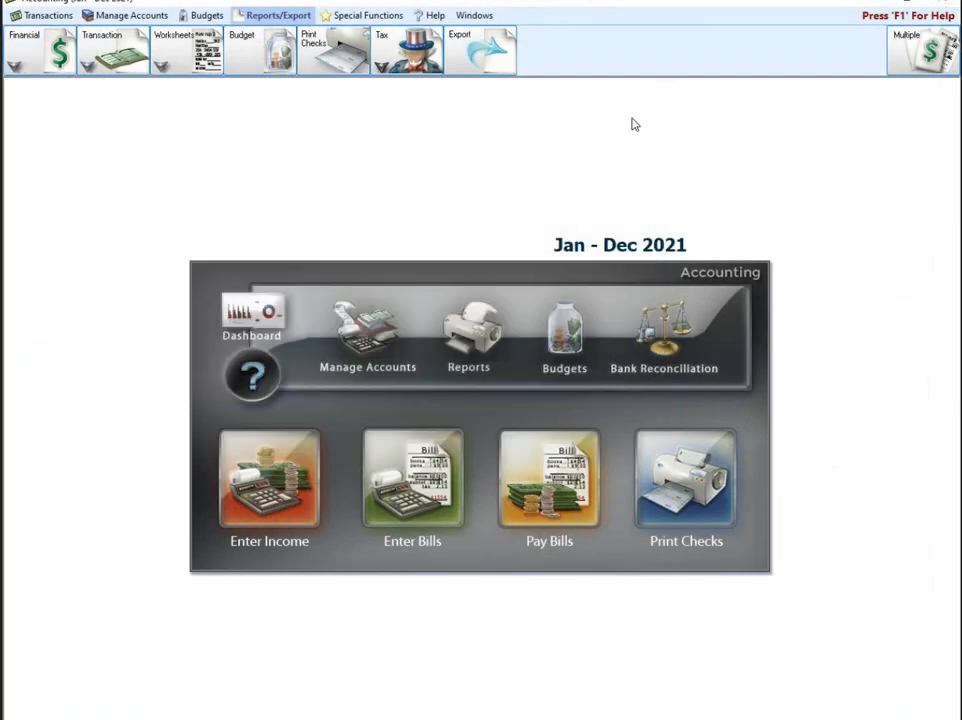
Step: Inspect the sub-accounts under Sr Minister Salary & Benefits in the Chart of Accounts, and close the chart
{"action": "left_click", "coordinate": [385, 347]}
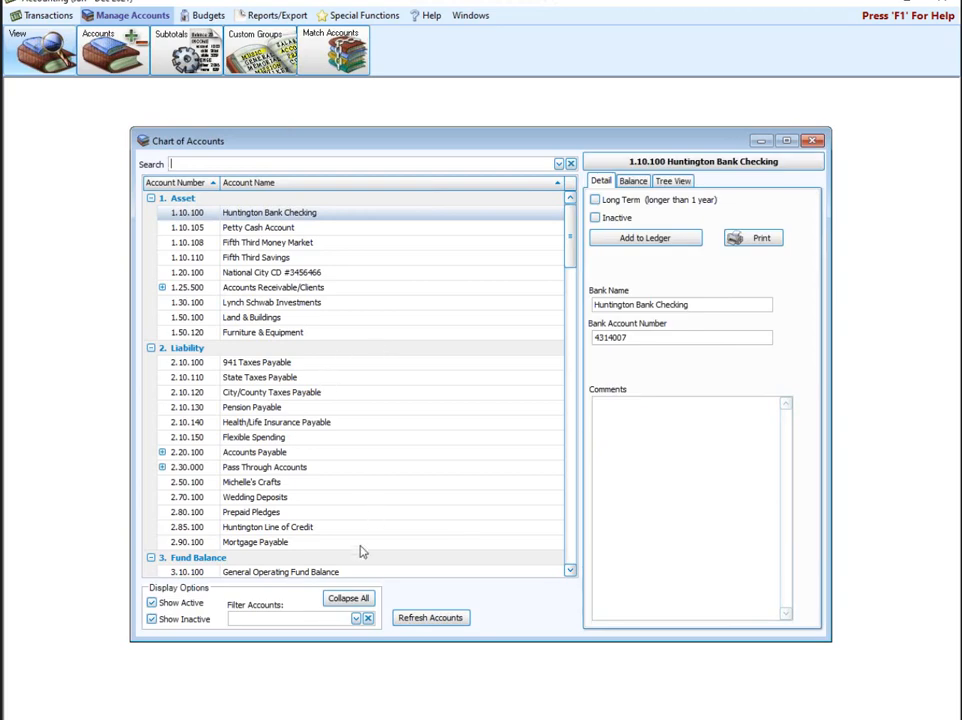
{"action": "left_click", "coordinate": [349, 597]}
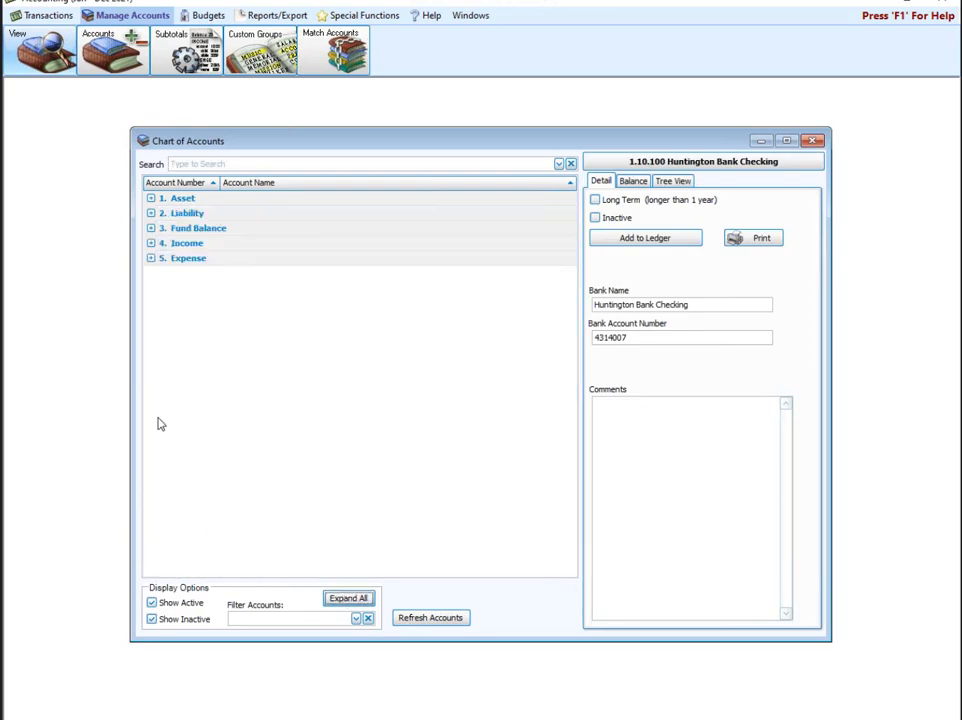
{"action": "left_click", "coordinate": [151, 258]}
{"action": "left_click", "coordinate": [162, 272]}
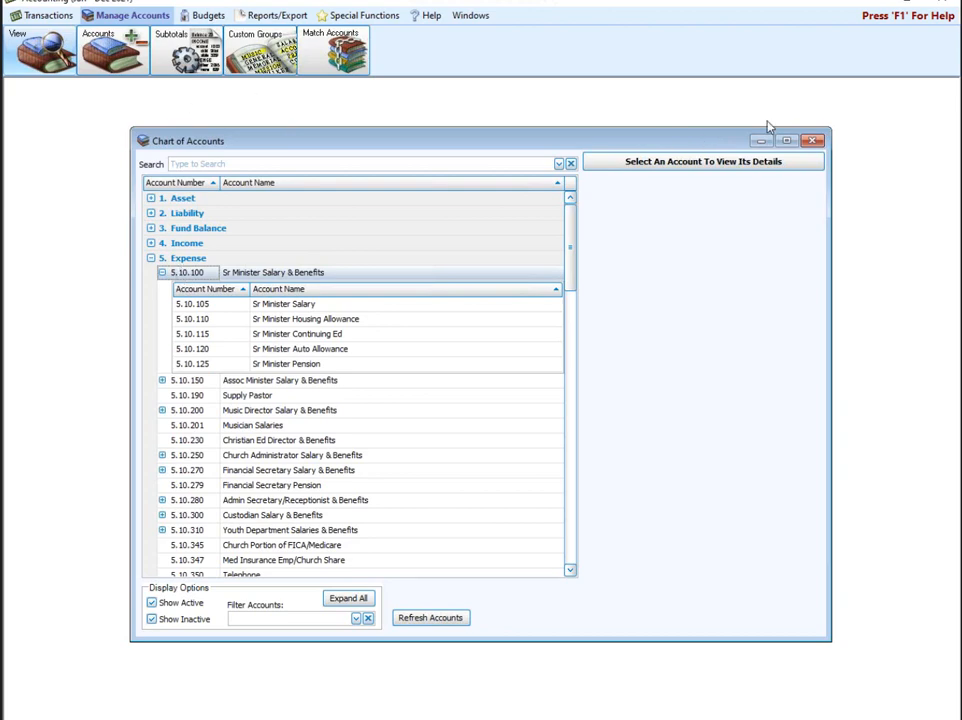
{"action": "left_click", "coordinate": [814, 142]}
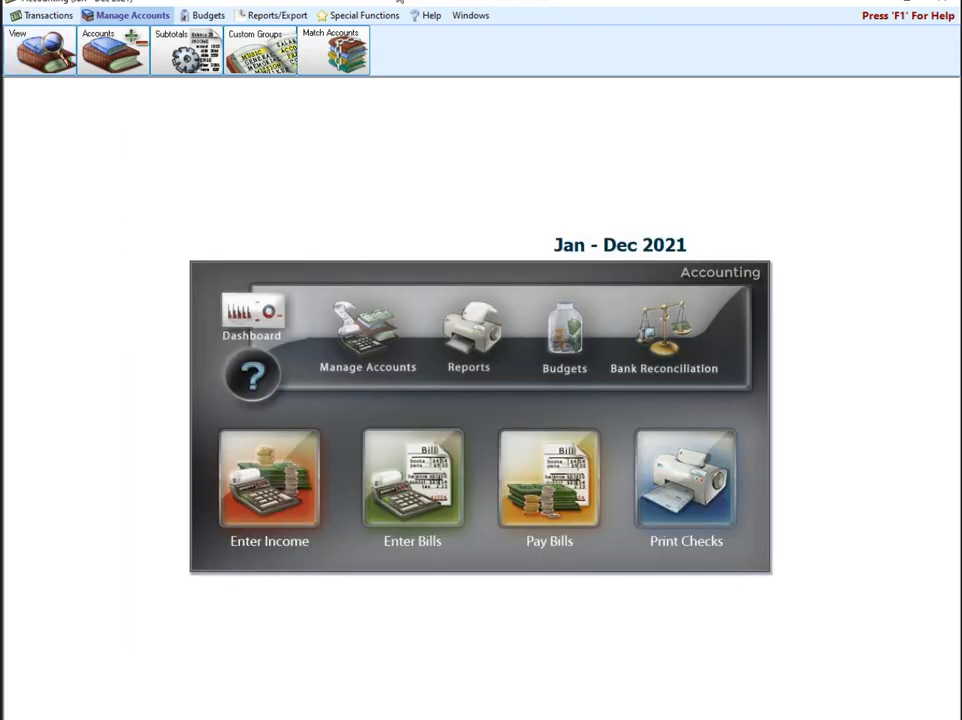
Step: Open the Subtotals setup and expand Total Expenses down to the subtotal nested under Total Salaries & Benefits
{"action": "left_click", "coordinate": [186, 50]}
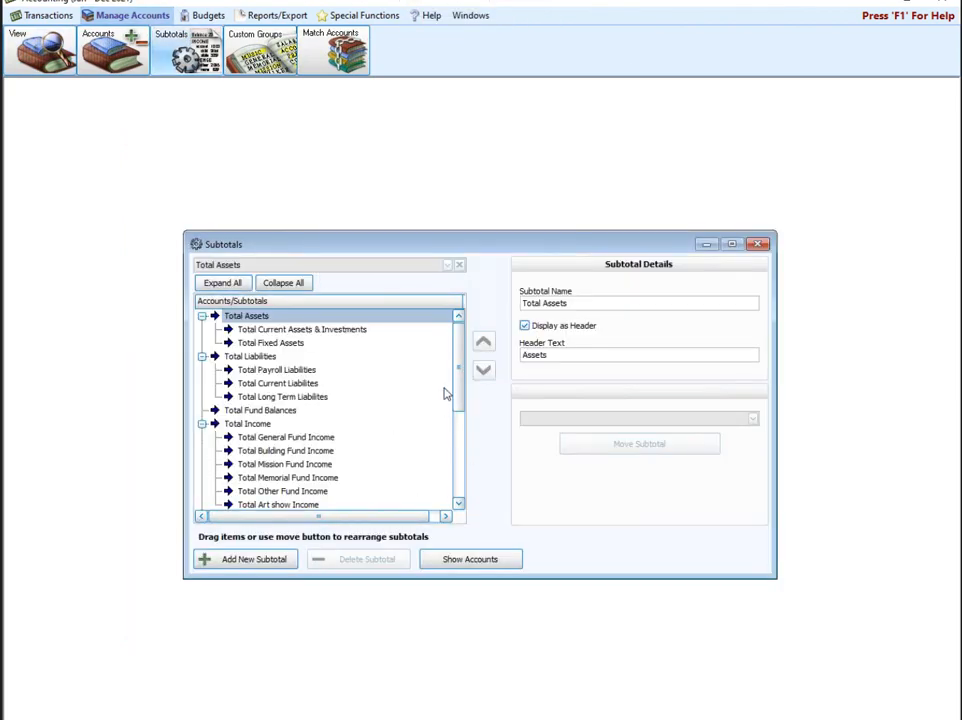
{"action": "left_click_drag", "start_coordinate": [459, 370], "coordinate": [462, 399]}
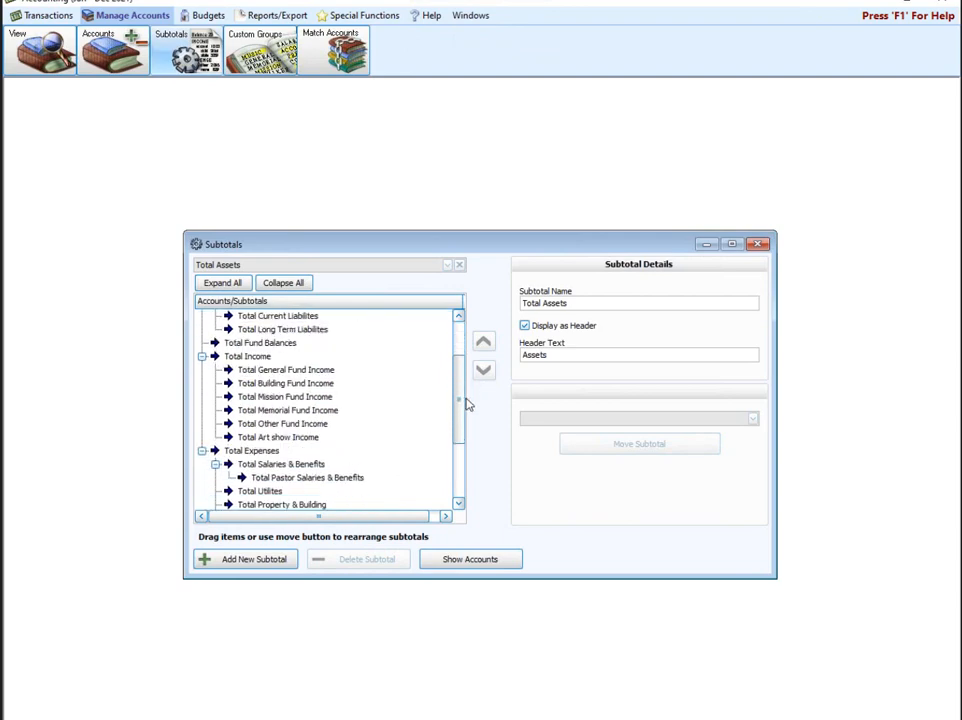
{"action": "left_click", "coordinate": [283, 283]}
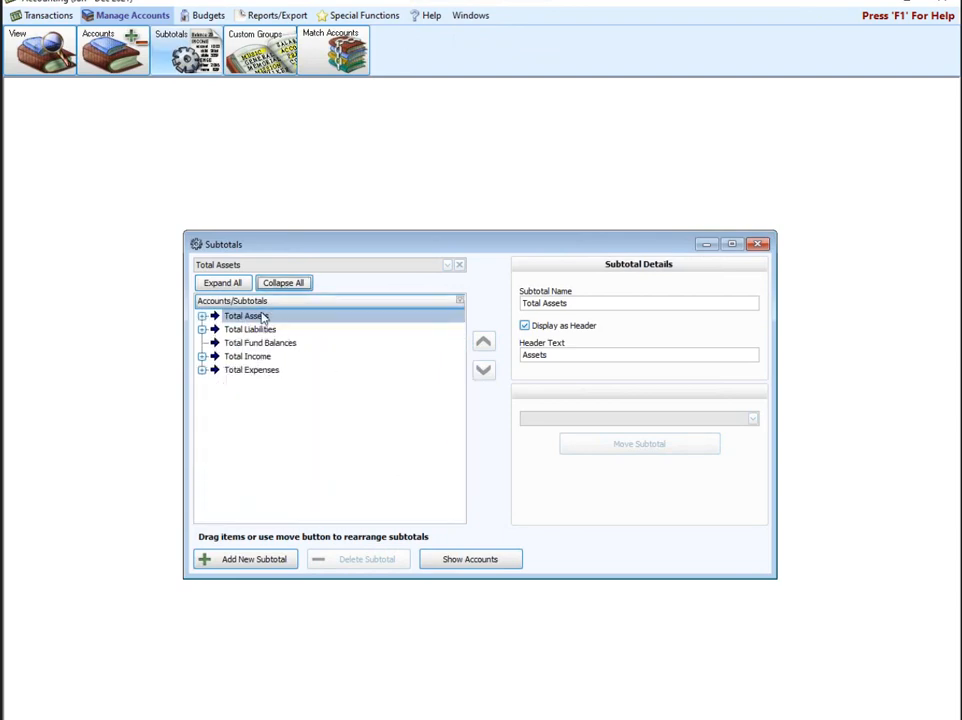
{"action": "left_click", "coordinate": [202, 370]}
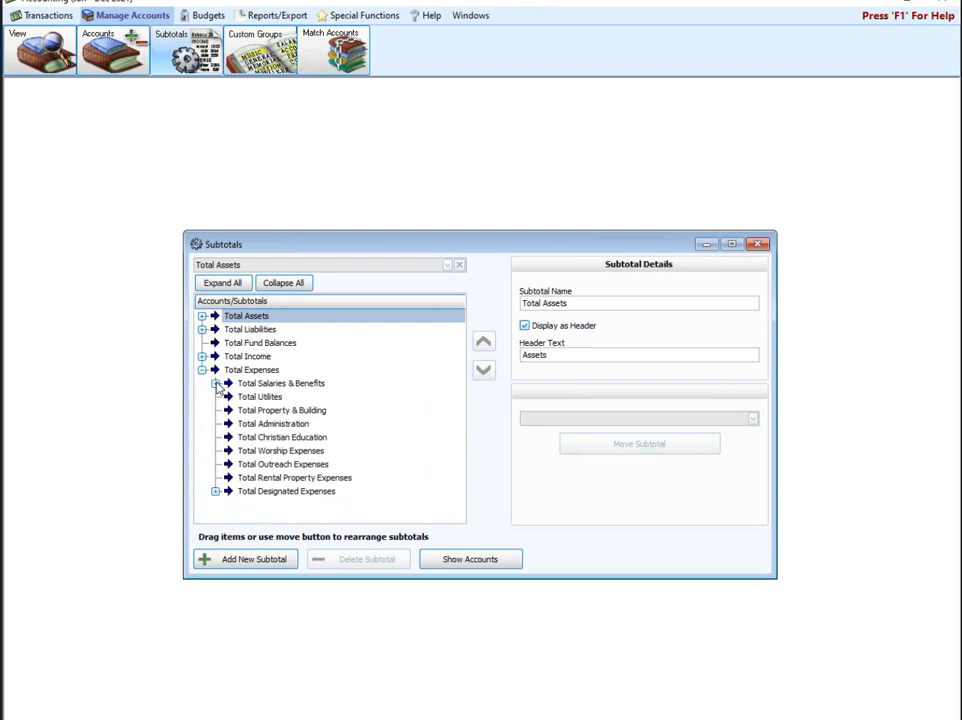
{"action": "left_click", "coordinate": [216, 384]}
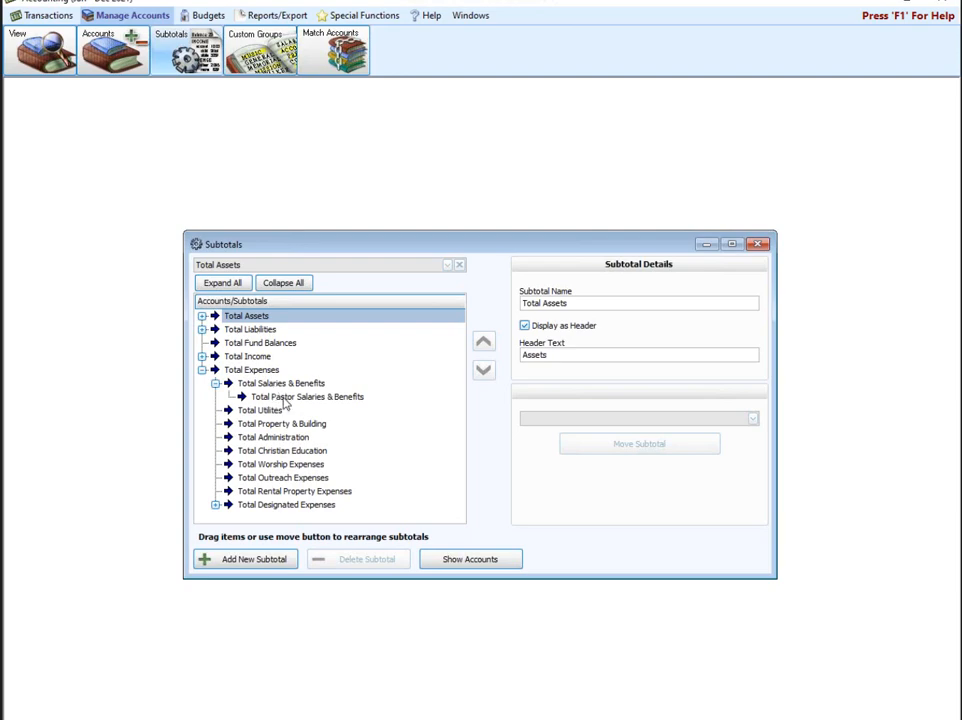
Step: View the details of the Total Pastor Salaries & Benefits and Total Salaries & Benefits subtotals, and close the Subtotals setup
{"action": "left_click", "coordinate": [286, 401]}
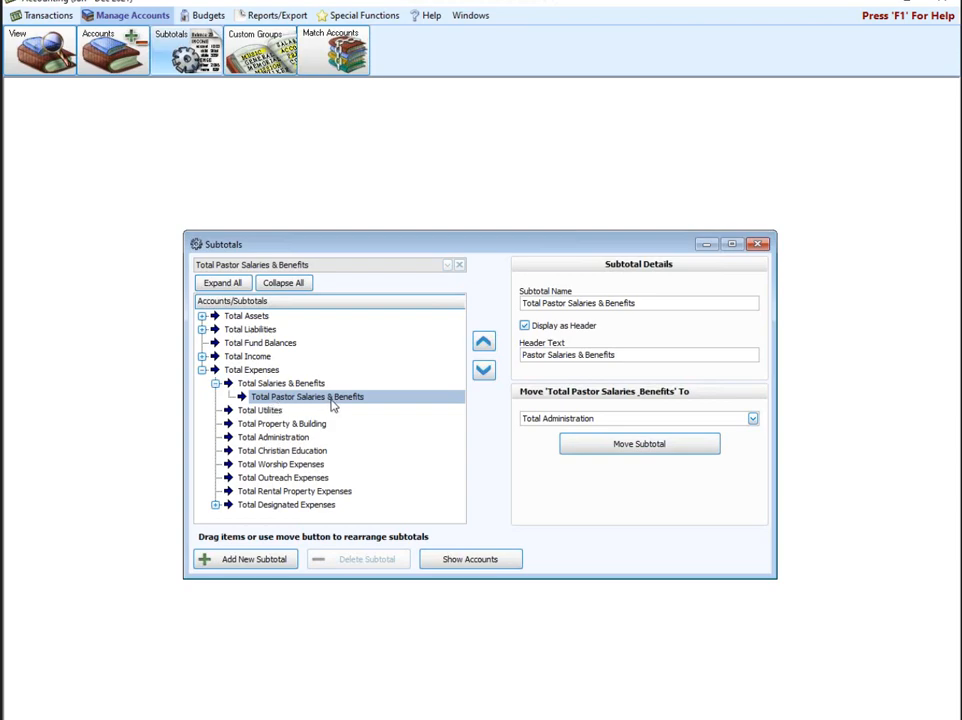
{"action": "left_click", "coordinate": [253, 386]}
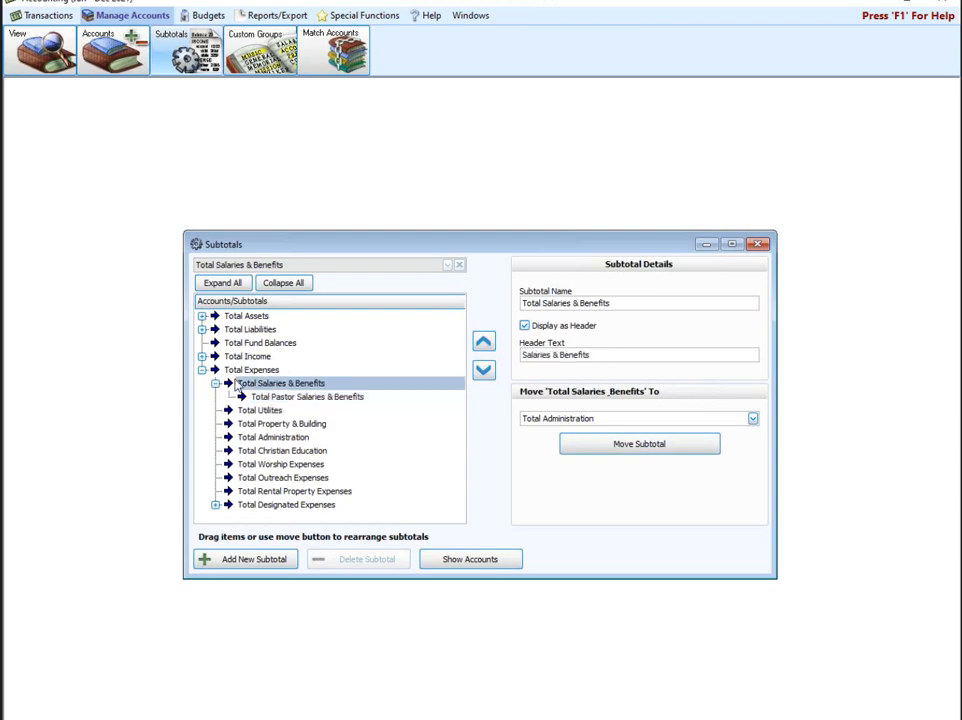
{"action": "left_click", "coordinate": [215, 386]}
{"action": "left_click", "coordinate": [215, 386]}
{"action": "left_click", "coordinate": [759, 245]}
Step: Reopen the Chart of Accounts and view the details of the Sr Minister Salary & Benefits expense account
{"action": "left_click", "coordinate": [388, 342]}
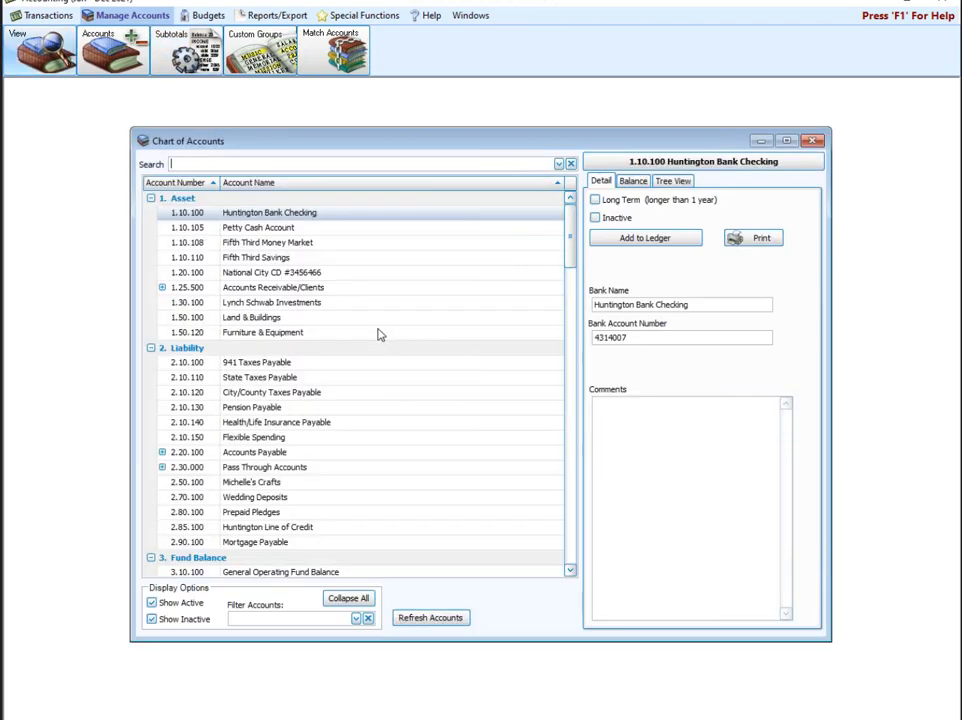
{"action": "left_click", "coordinate": [347, 598]}
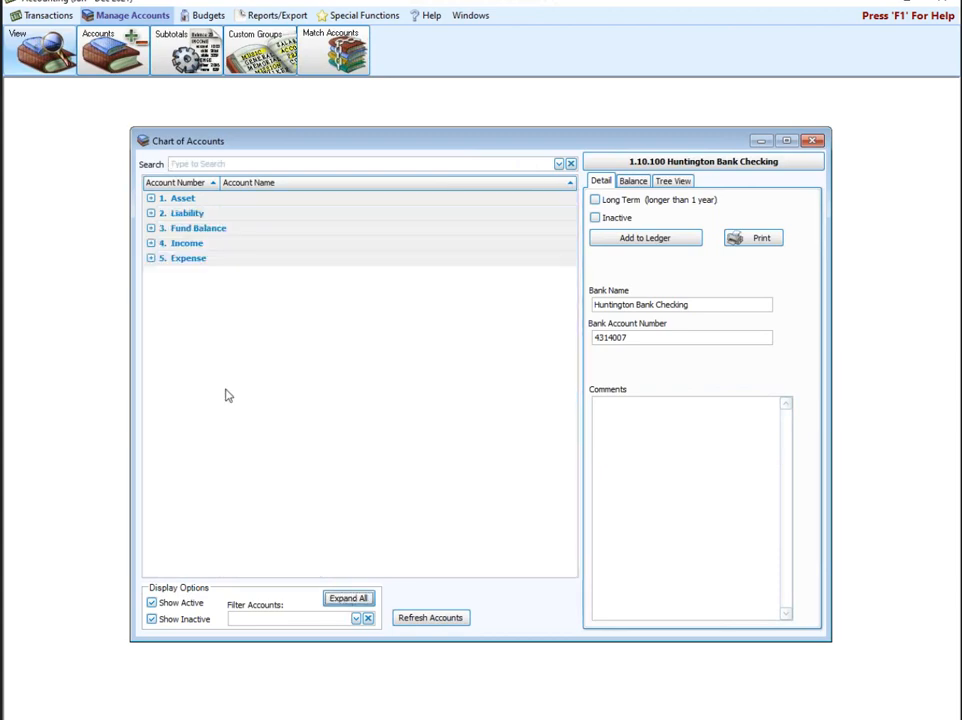
{"action": "left_click", "coordinate": [152, 259]}
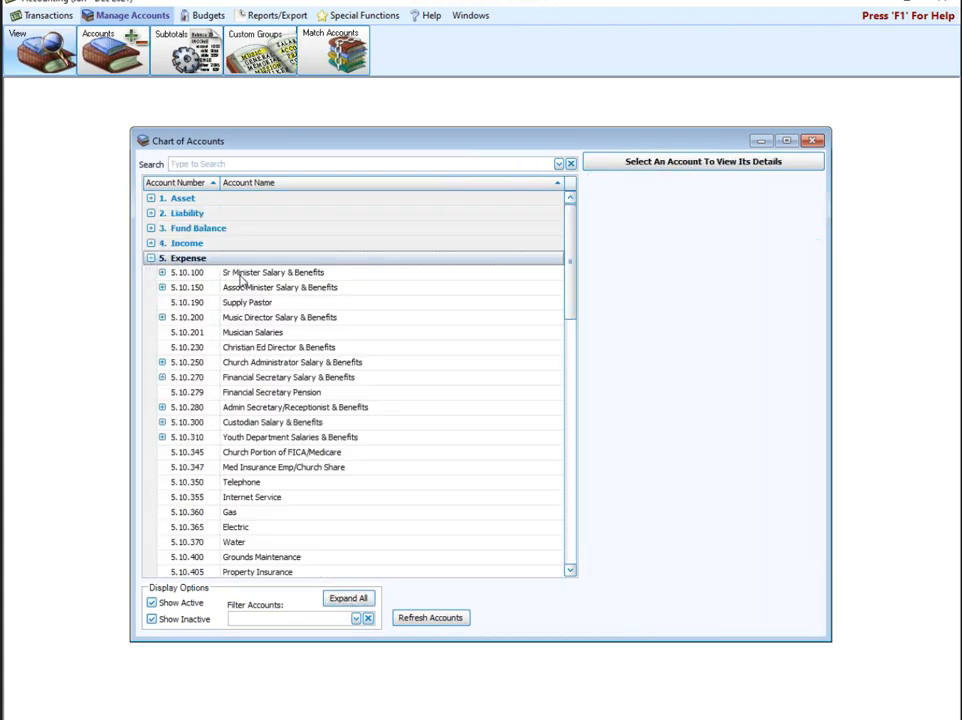
{"action": "left_click", "coordinate": [240, 272]}
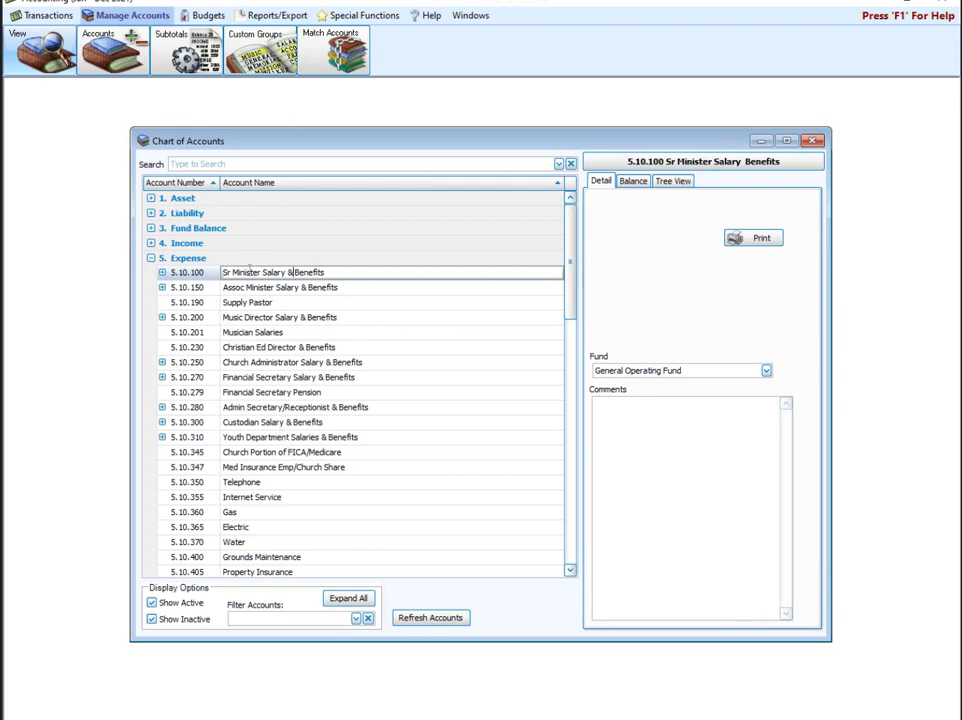
{"action": "left_click", "coordinate": [151, 258]}
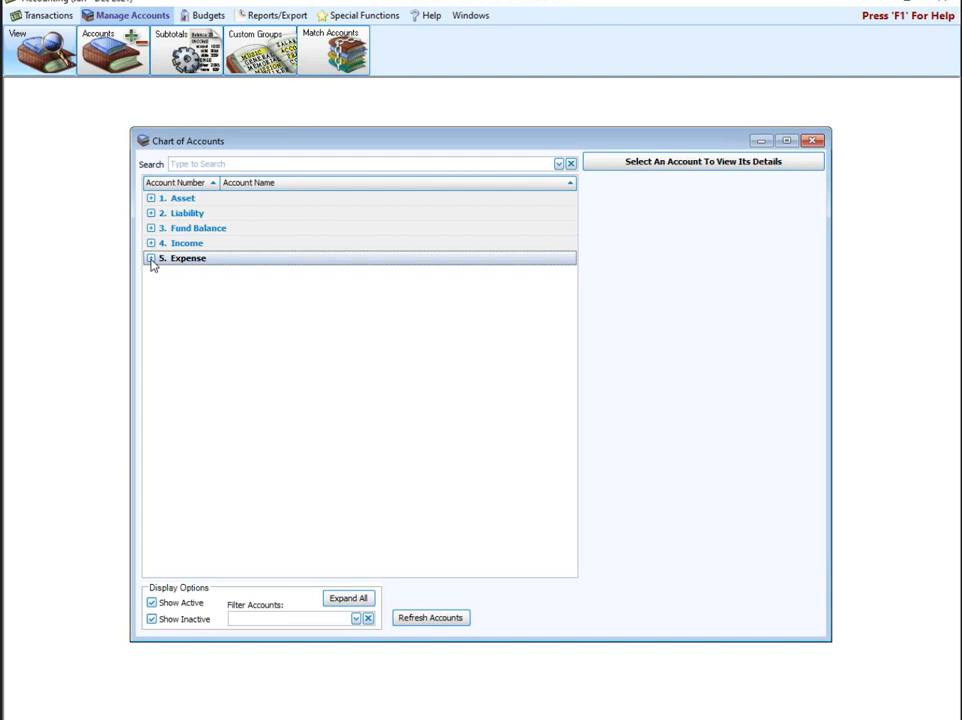
Step: Add fund balance account 3.40.120 to a ledger, choosing Memorial Fund Balance as its main ledger
{"action": "left_click", "coordinate": [151, 228]}
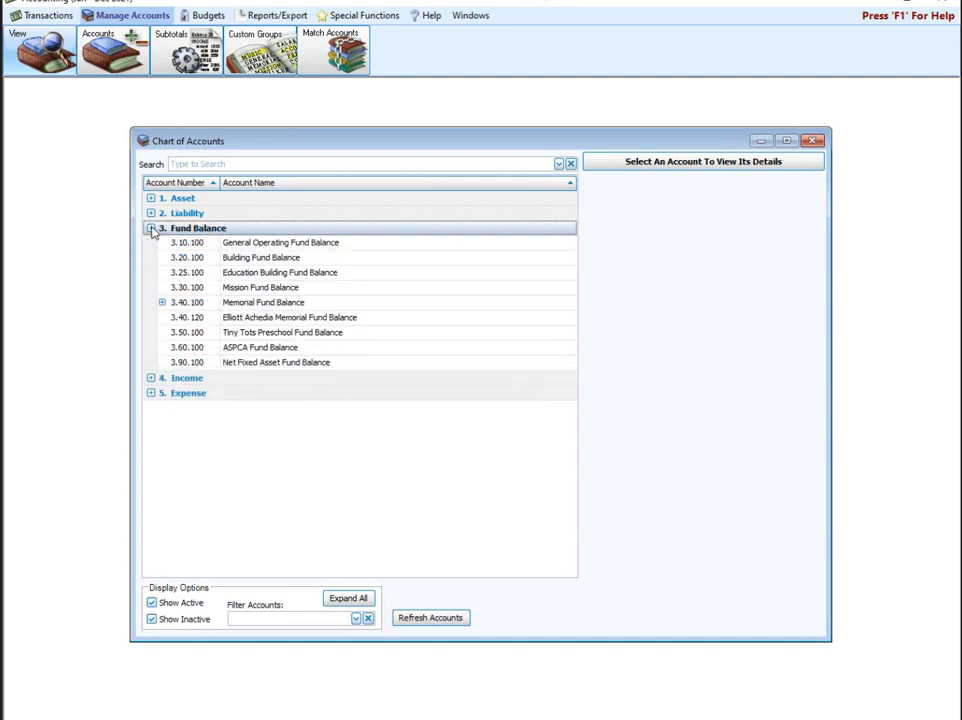
{"action": "left_click", "coordinate": [162, 303]}
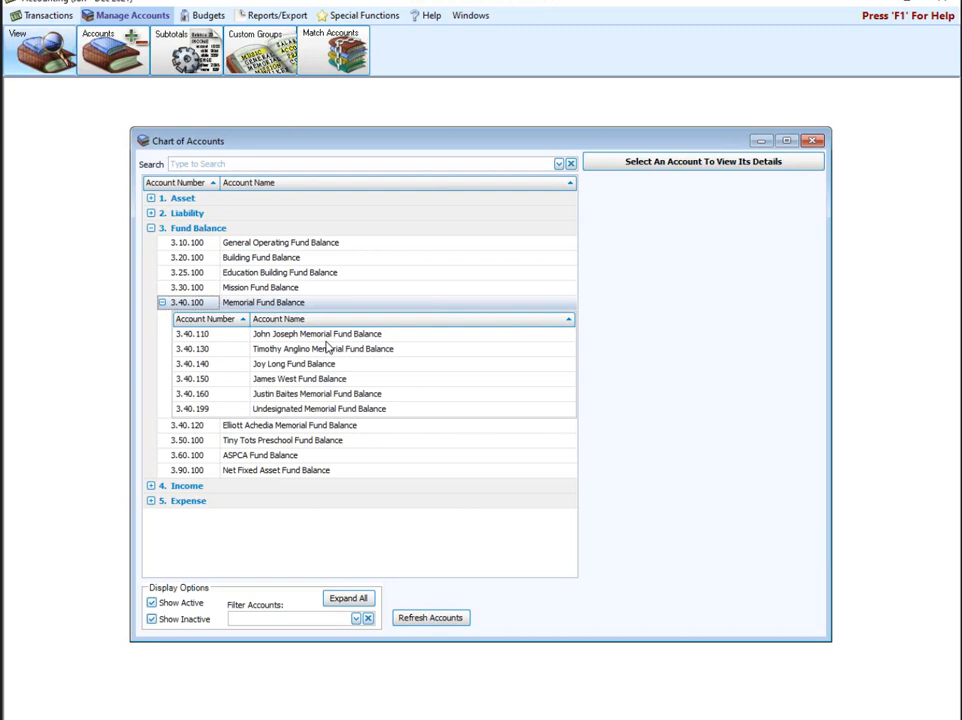
{"action": "left_click", "coordinate": [266, 427]}
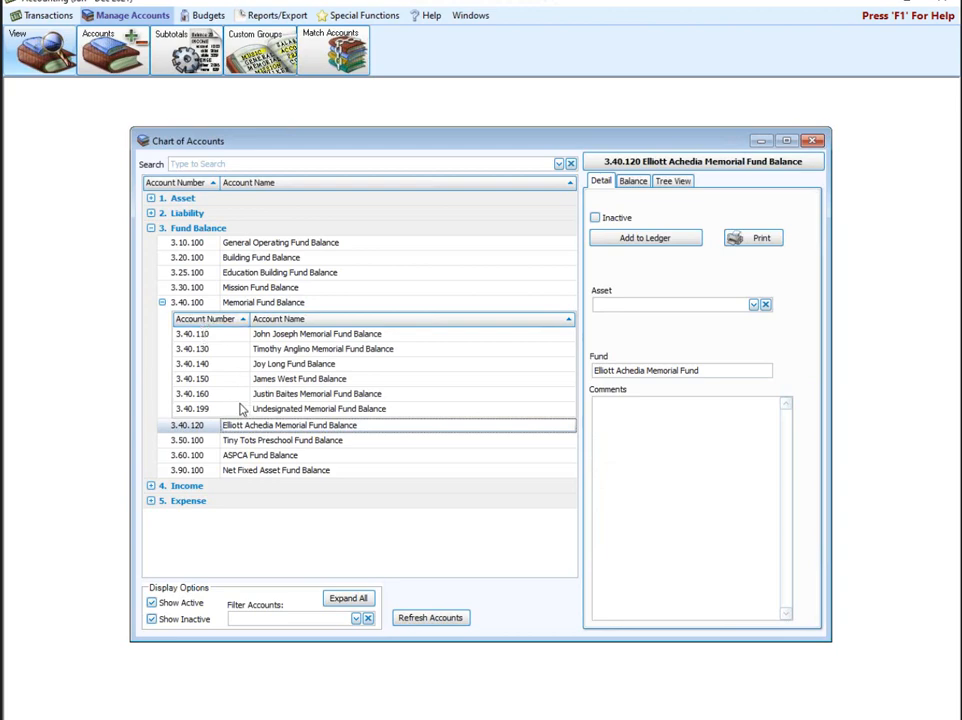
{"action": "left_click", "coordinate": [644, 238]}
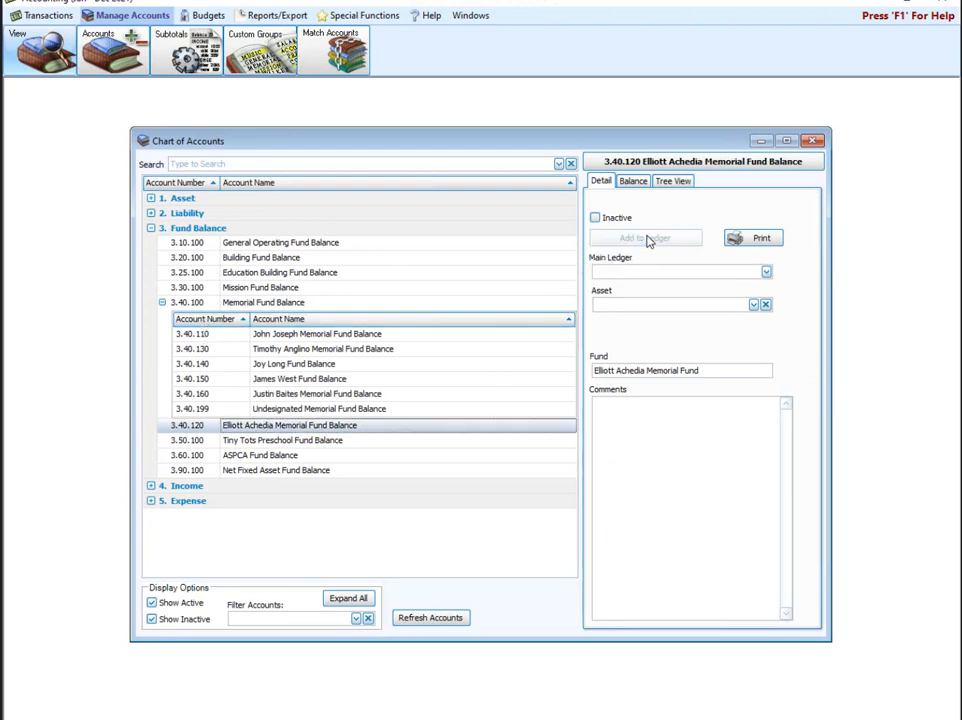
{"action": "left_click", "coordinate": [766, 272]}
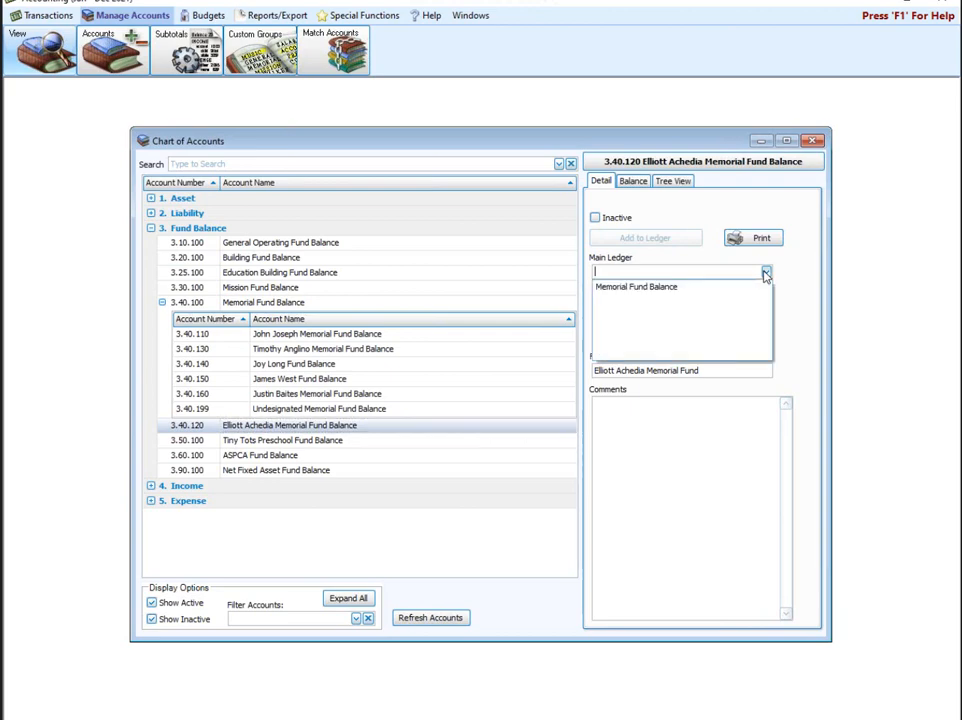
{"action": "left_click", "coordinate": [648, 287]}
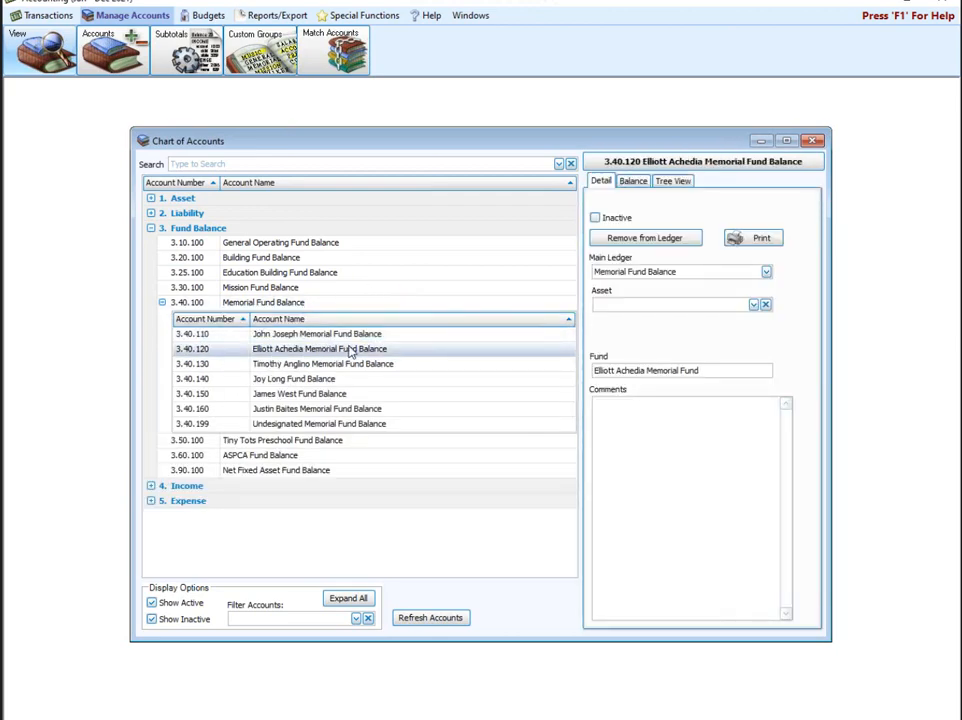
Step: View the monthly balances of the Memorial Fund Balance main account, and collapse the Fund Balance accounts
{"action": "left_click", "coordinate": [279, 303]}
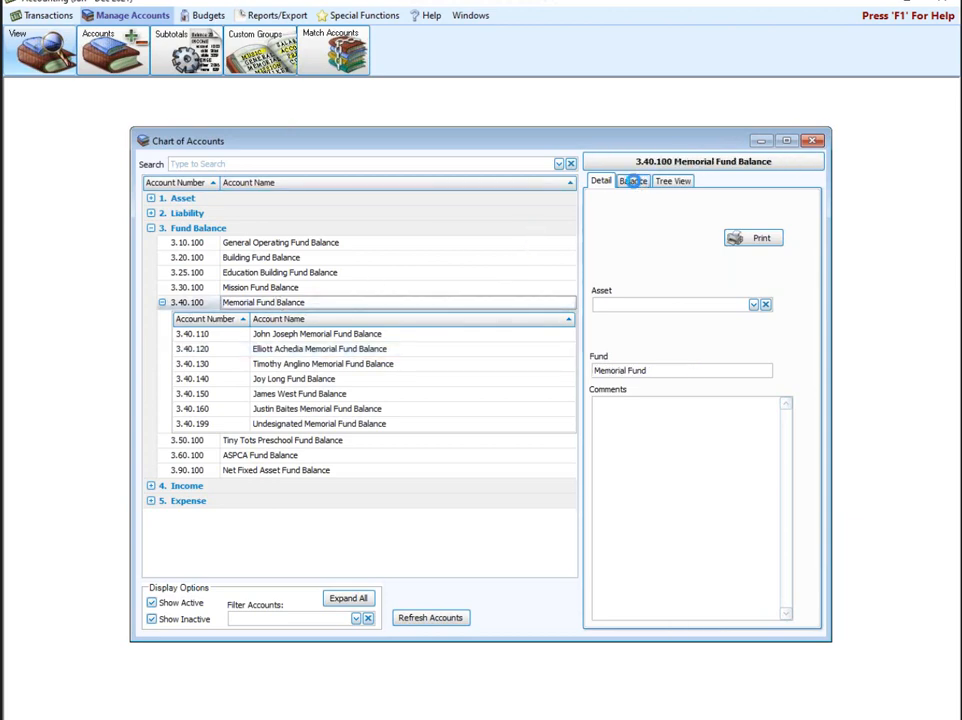
{"action": "left_click", "coordinate": [634, 182]}
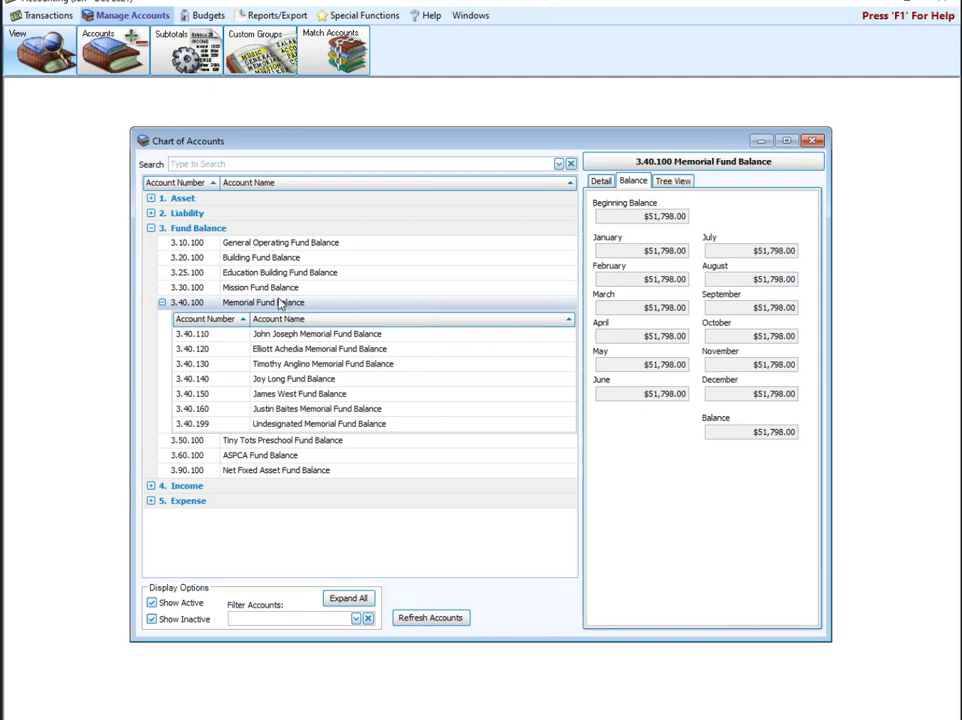
{"action": "left_click", "coordinate": [163, 302]}
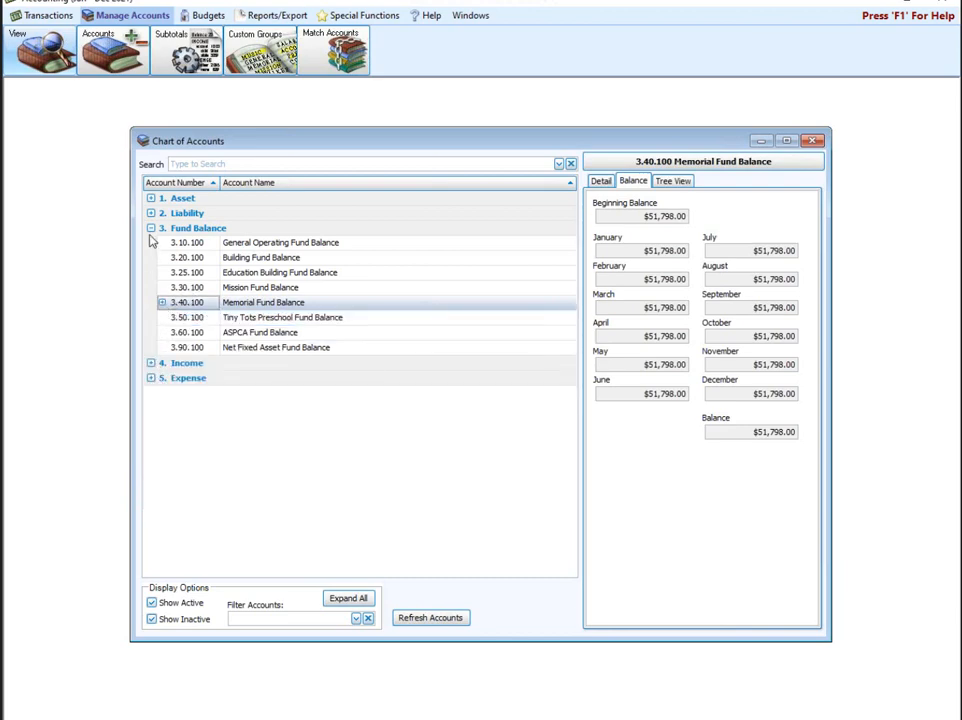
{"action": "left_click", "coordinate": [150, 230]}
Step: Compare the sub-accounts under the Assoc Minister and Sr Minister Salary & Benefits expense accounts
{"action": "left_click", "coordinate": [150, 258]}
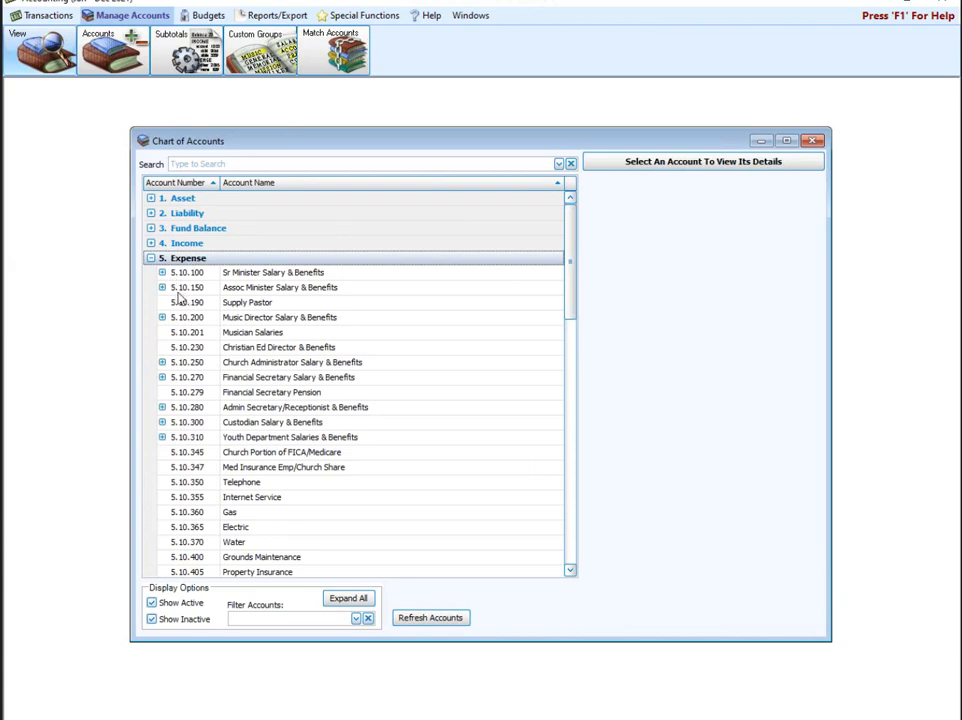
{"action": "left_click", "coordinate": [157, 287]}
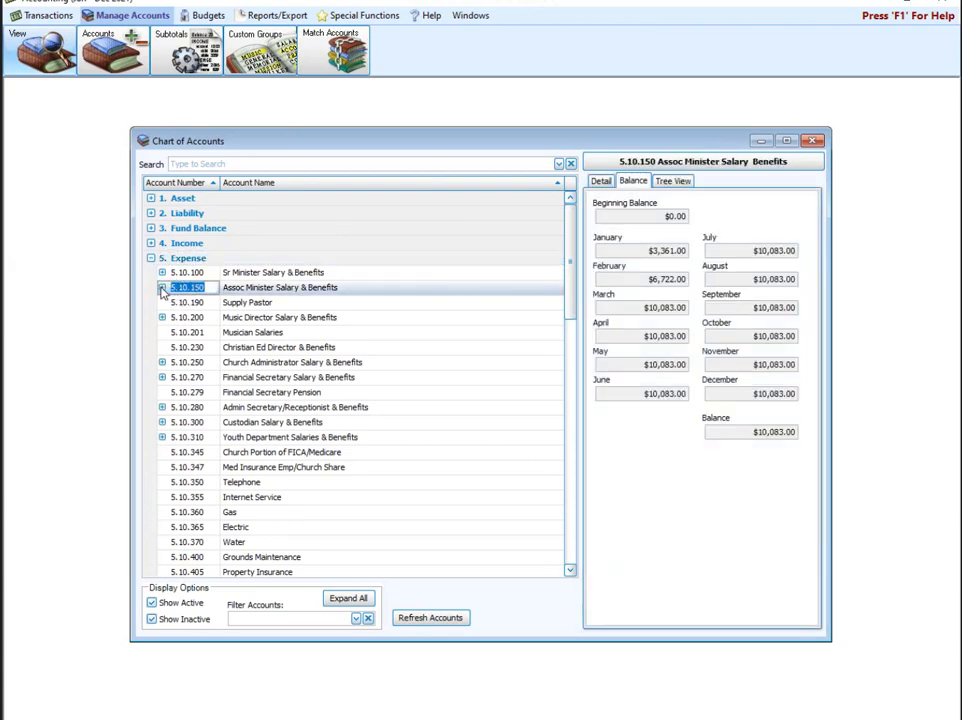
{"action": "left_click", "coordinate": [161, 287]}
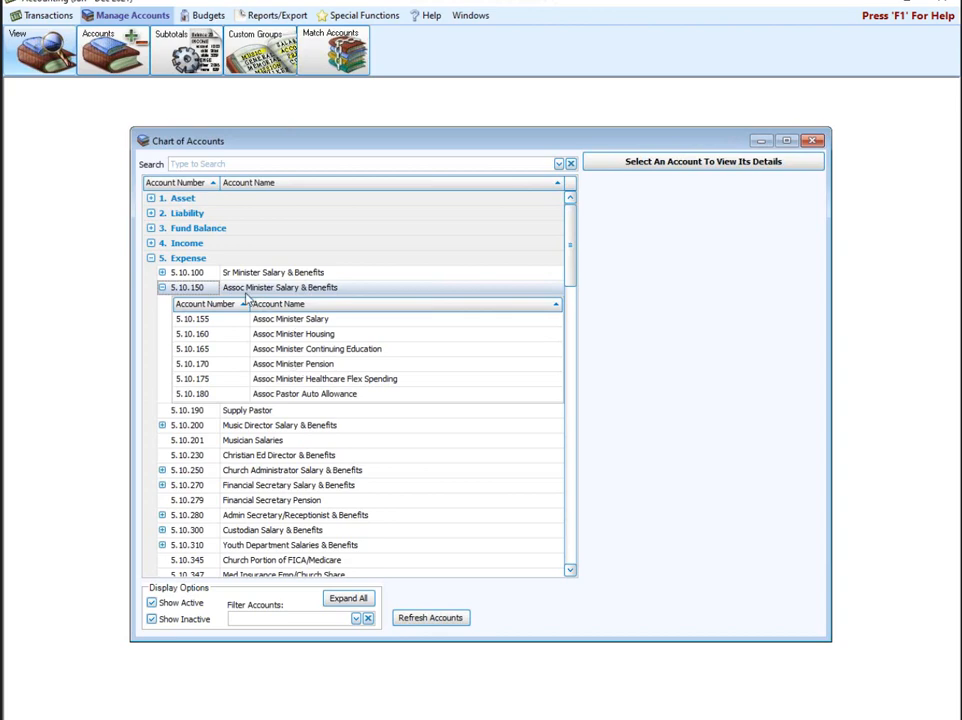
{"action": "left_click", "coordinate": [162, 287]}
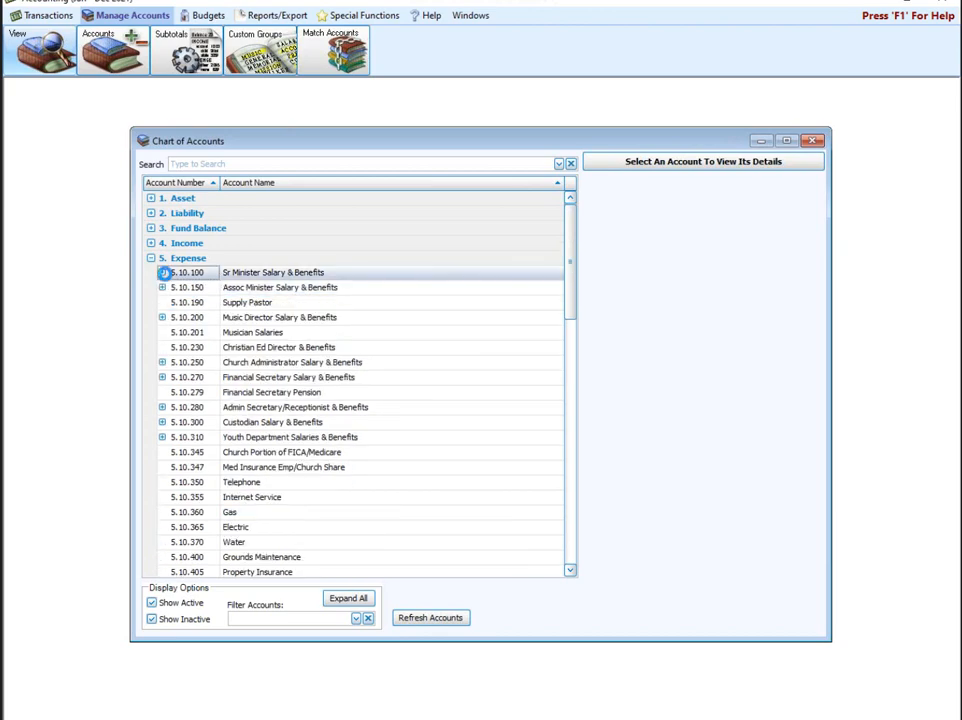
{"action": "left_click", "coordinate": [162, 272]}
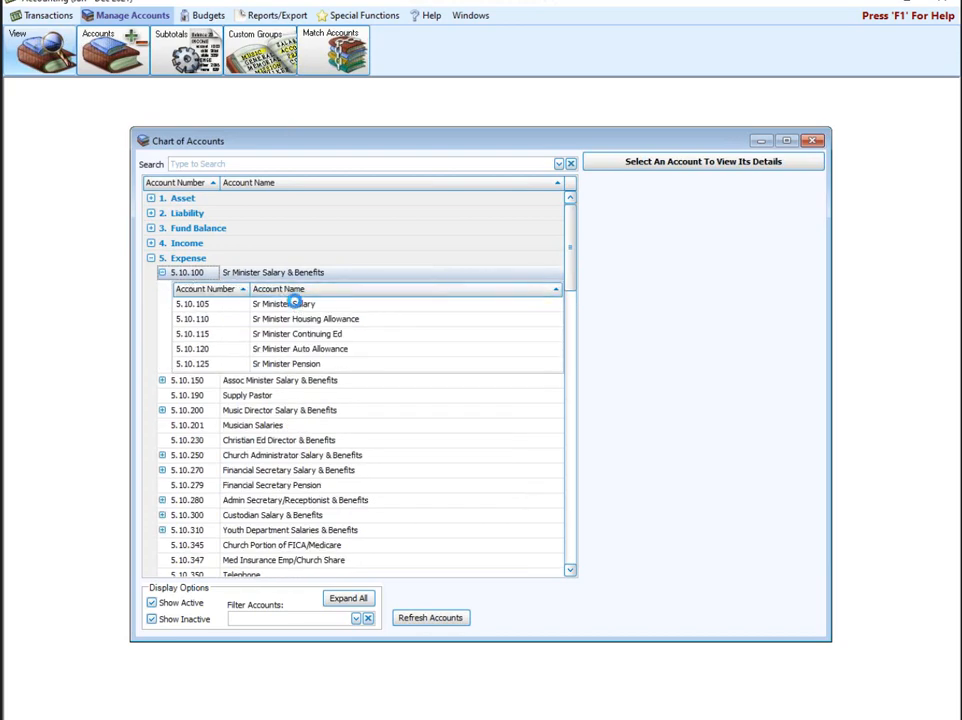
Step: Preview the year-to-date general ledger for account 5.10.105 Sr Minister Salary from its account details
{"action": "left_click", "coordinate": [295, 304]}
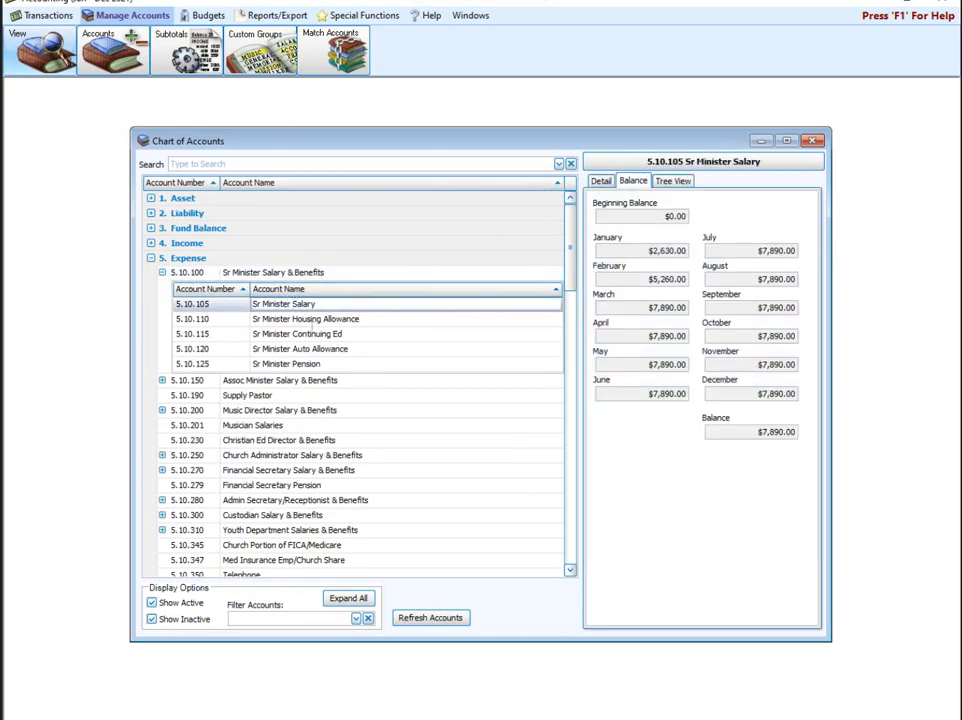
{"action": "left_click", "coordinate": [601, 182]}
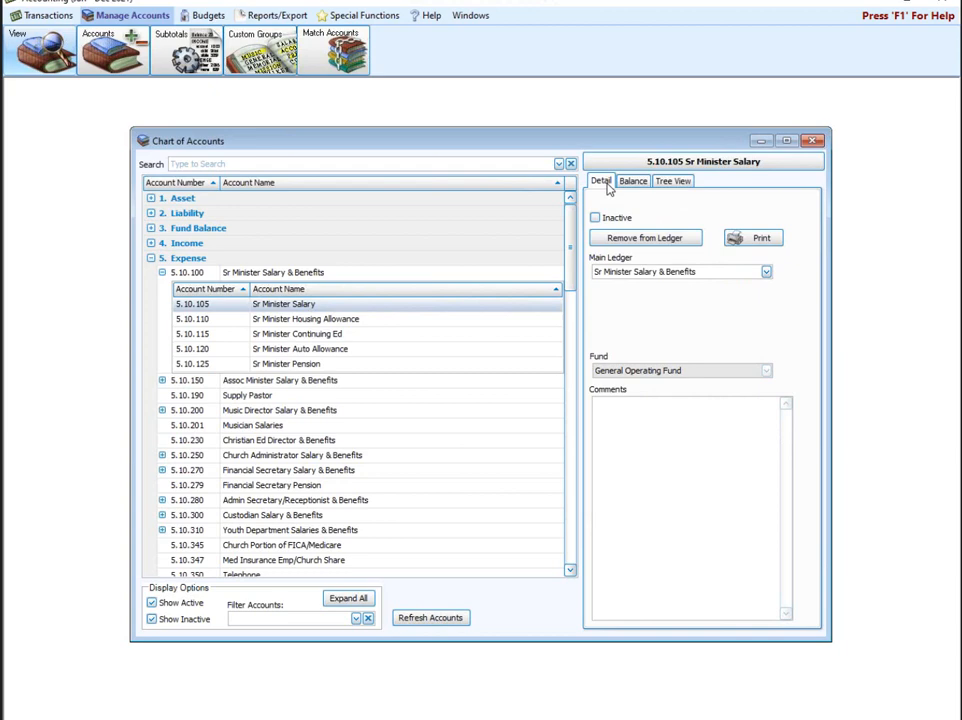
{"action": "left_click", "coordinate": [754, 239]}
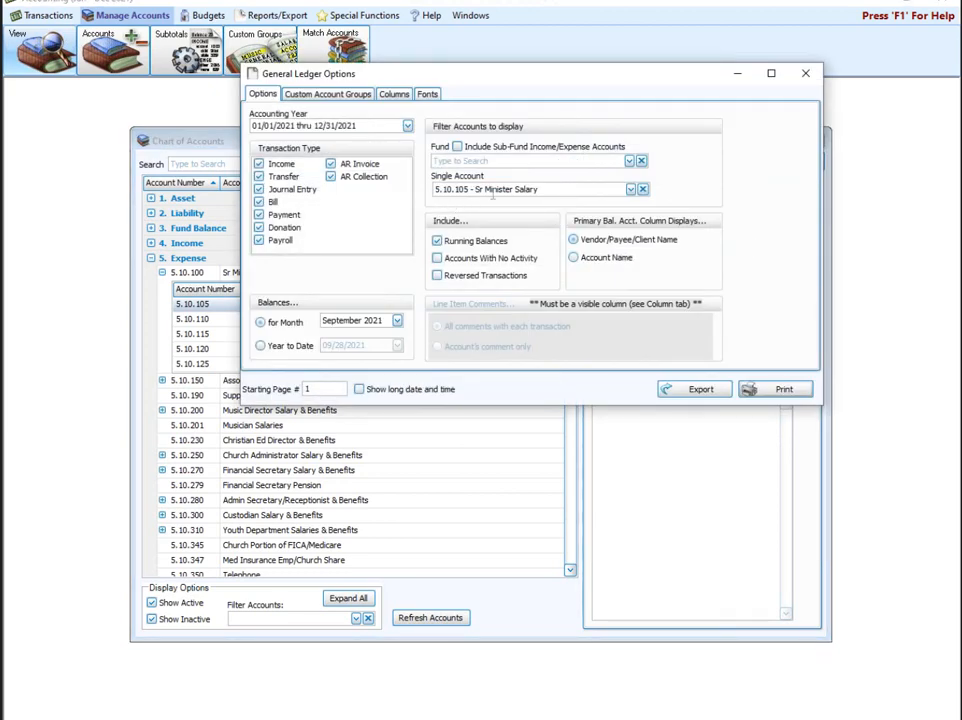
{"action": "left_click", "coordinate": [262, 345]}
{"action": "left_click", "coordinate": [780, 389]}
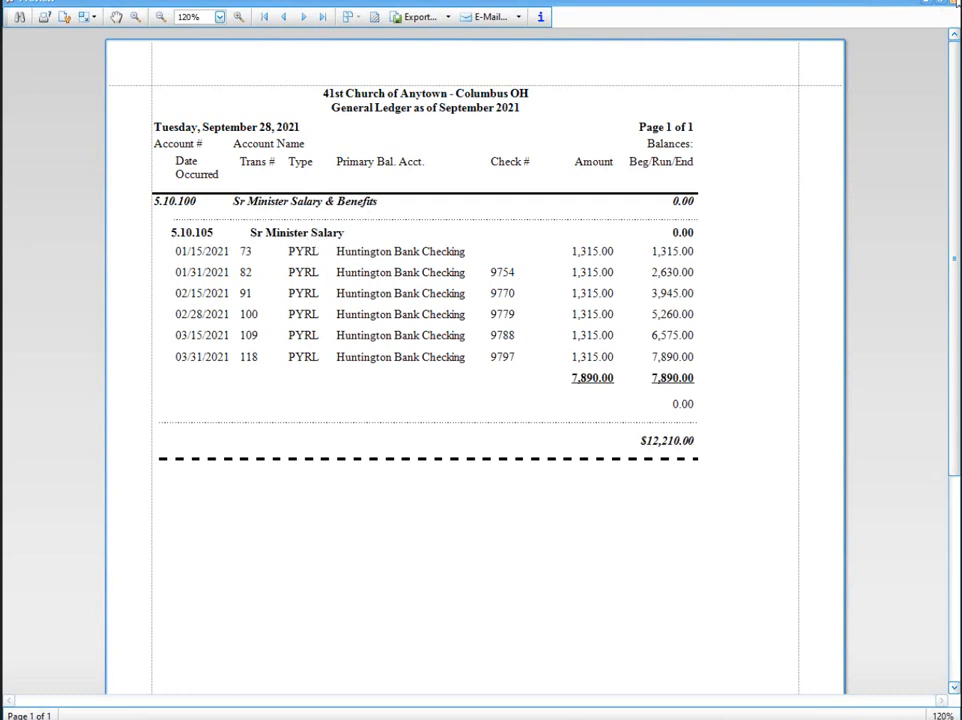
{"action": "left_click", "coordinate": [950, 3]}
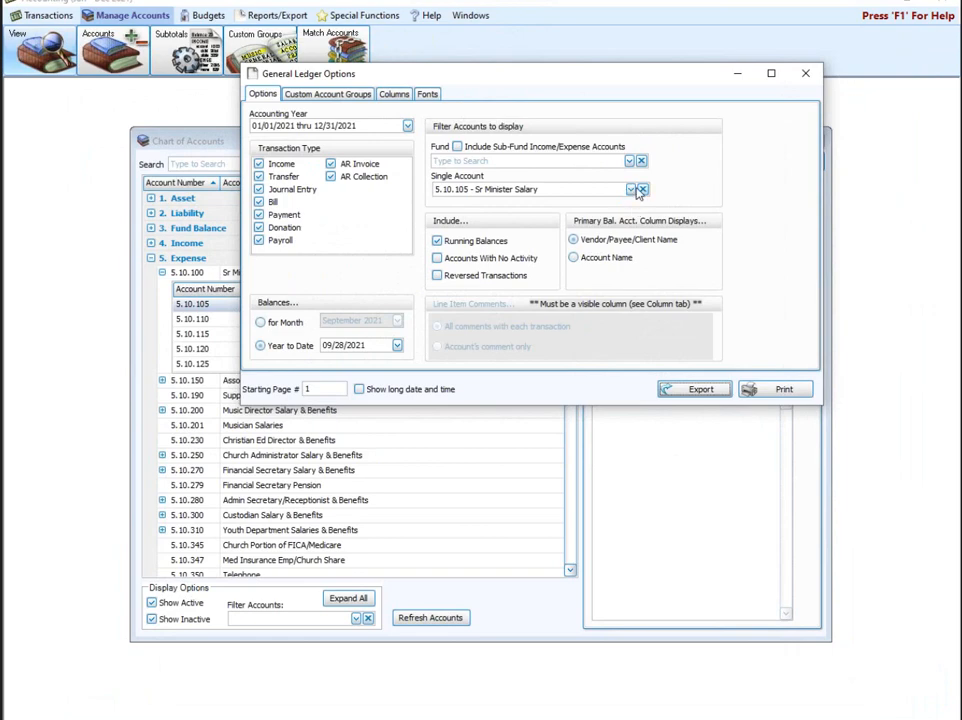
Step: Change the general ledger's single account to 5.10.100 Sr Minister Salary & Benefits and preview the report with its sub-accounts
{"action": "left_click", "coordinate": [640, 190]}
{"action": "left_click", "coordinate": [630, 190]}
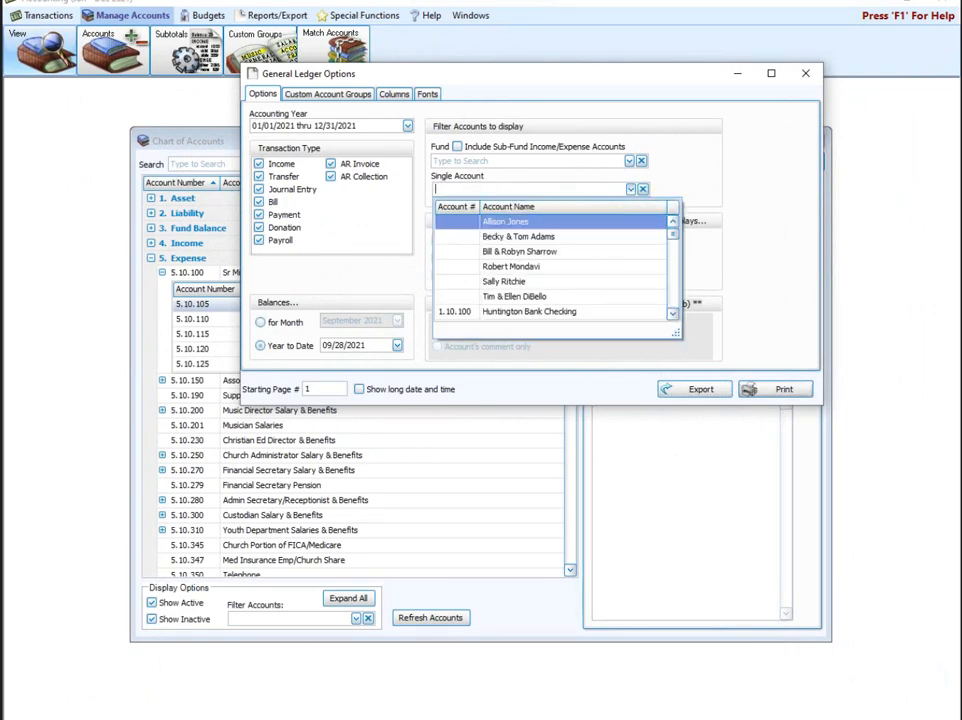
{"action": "type", "text": "s"}
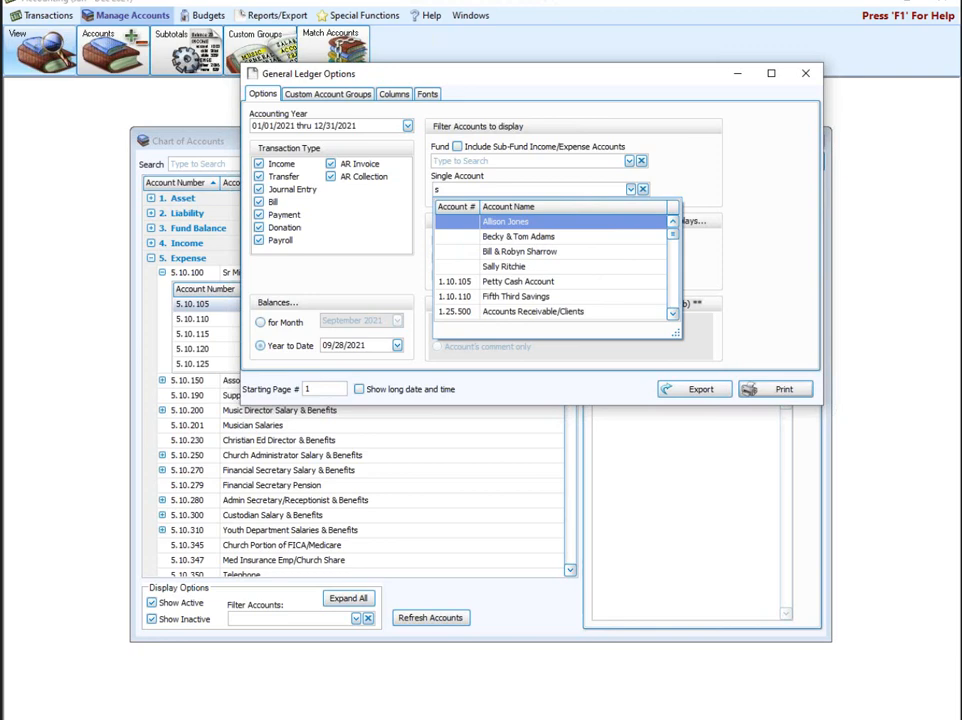
{"action": "key", "text": "BackSpace"}
{"action": "type", "text": "sla"}
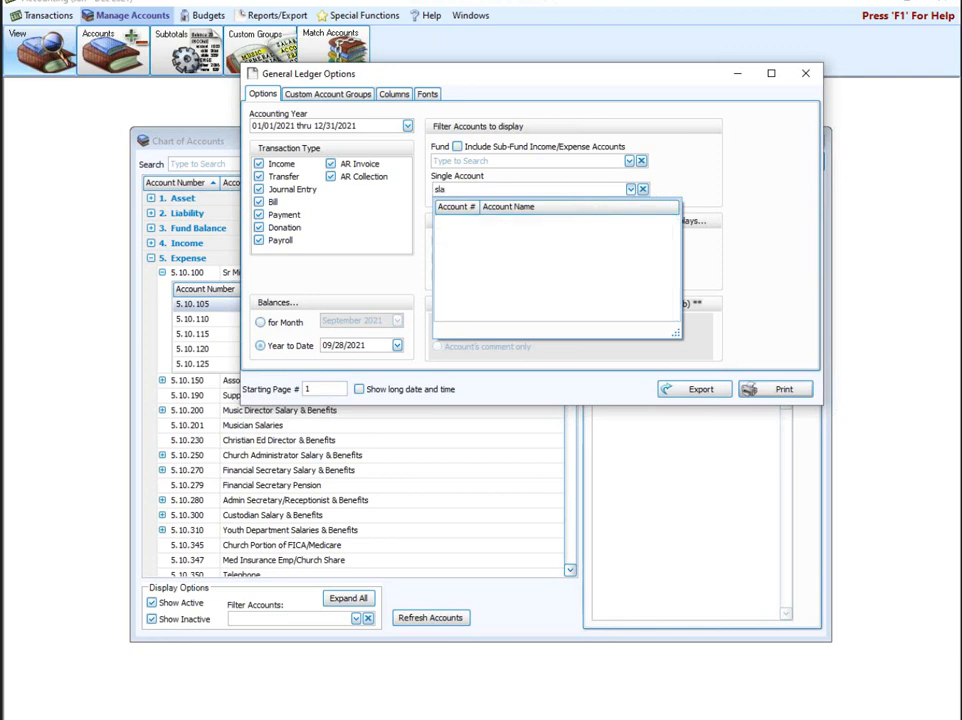
{"action": "key", "text": "BackSpace"}
{"action": "key", "text": "BackSpace"}
{"action": "type", "text": "ala"}
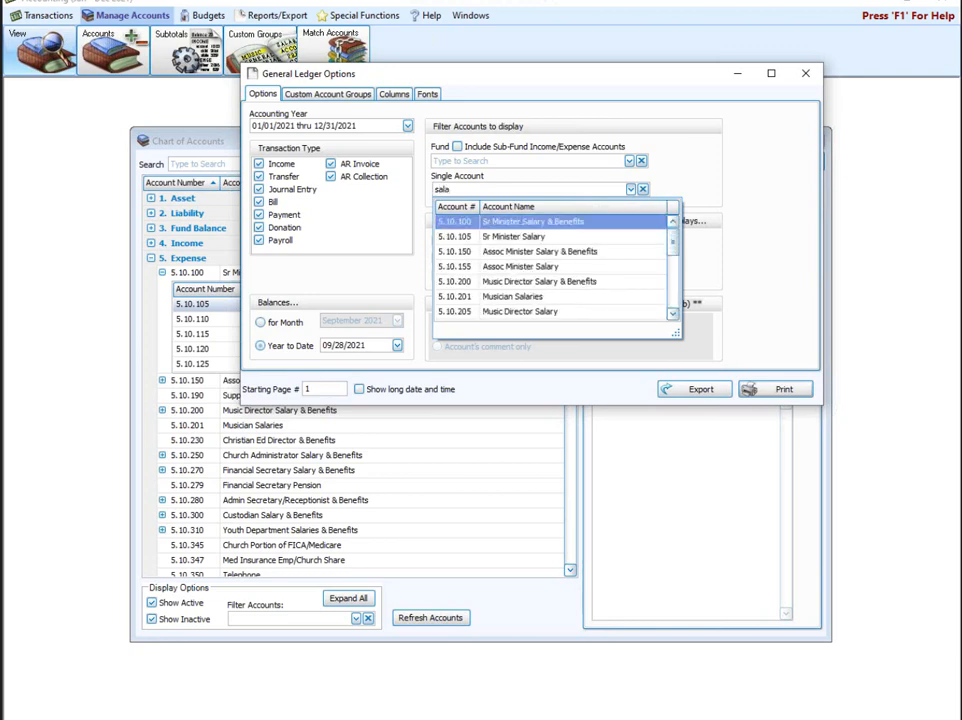
{"action": "left_click", "coordinate": [503, 222]}
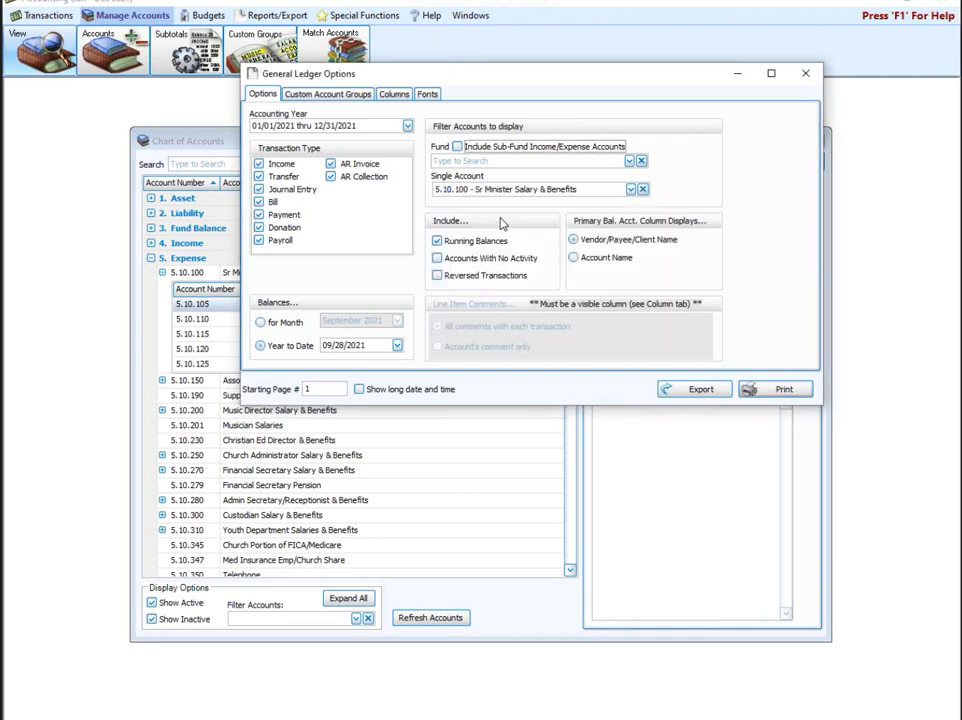
{"action": "left_click", "coordinate": [768, 391]}
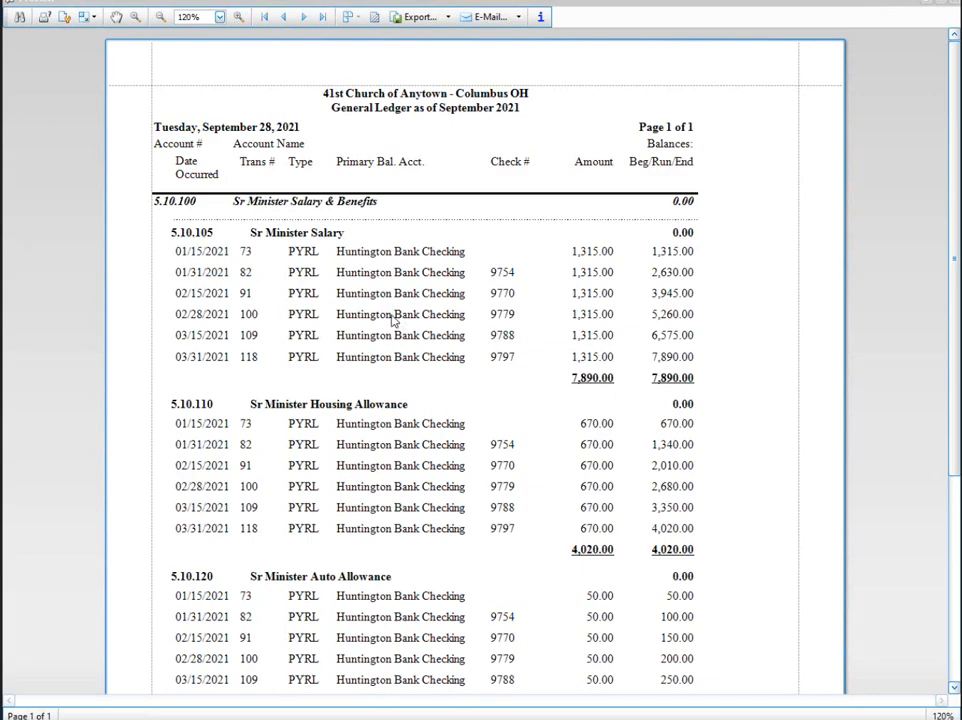
{"action": "left_click", "coordinate": [955, 5]}
Step: Replace the single-account filter with fund 3.40.100 Memorial Fund Balance, including sub-fund income/expense accounts
{"action": "left_click", "coordinate": [630, 189]}
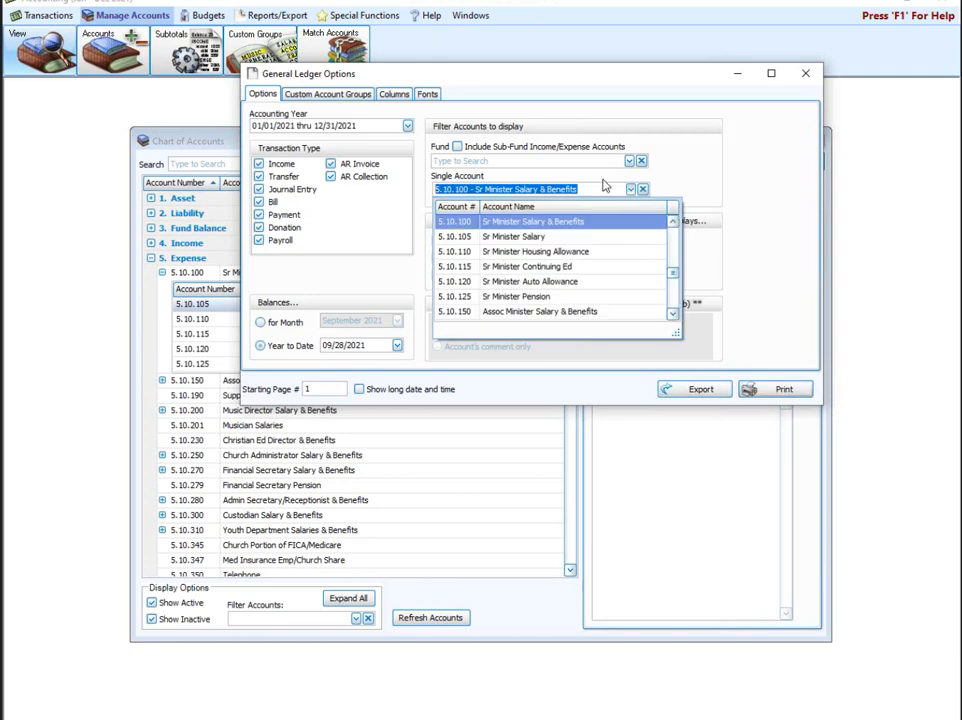
{"action": "key", "text": "BackSpace"}
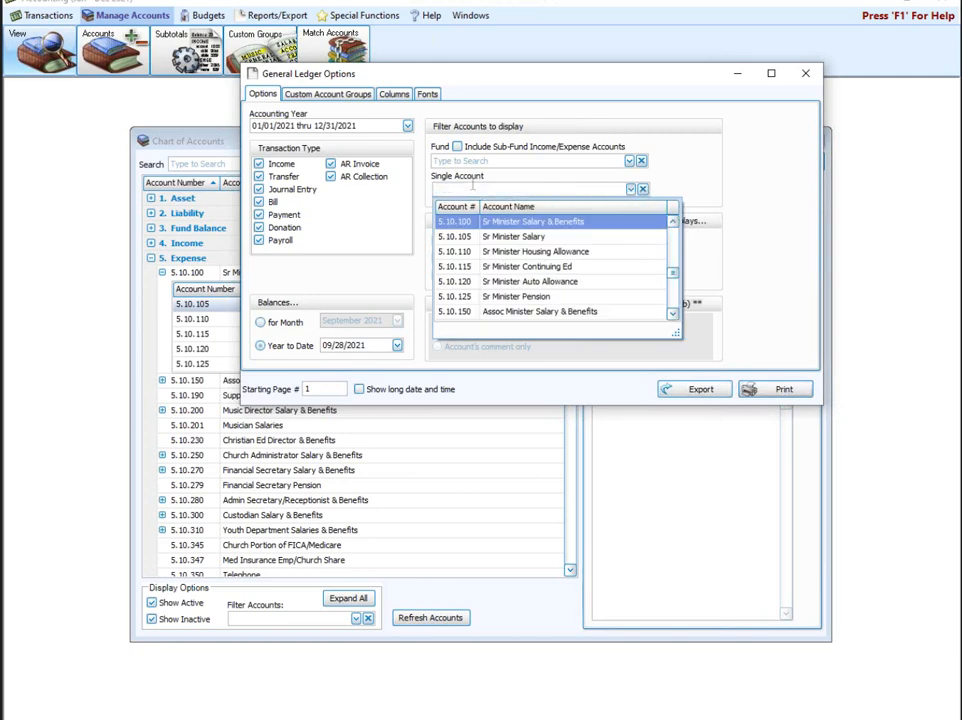
{"action": "left_click", "coordinate": [713, 167]}
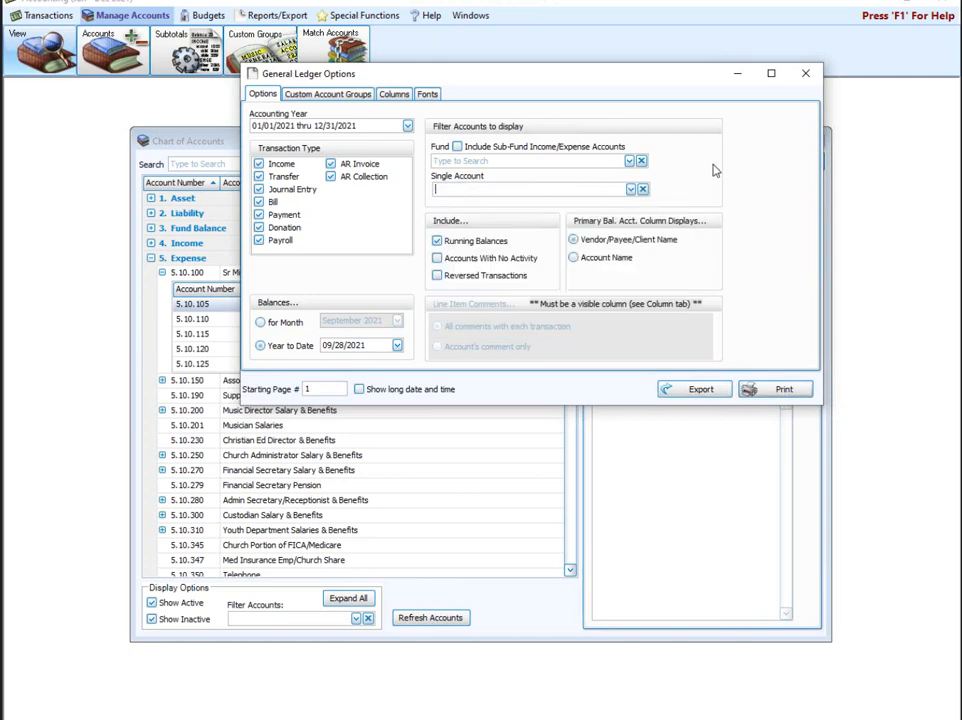
{"action": "left_click", "coordinate": [536, 157]}
{"action": "type", "text": "memor"}
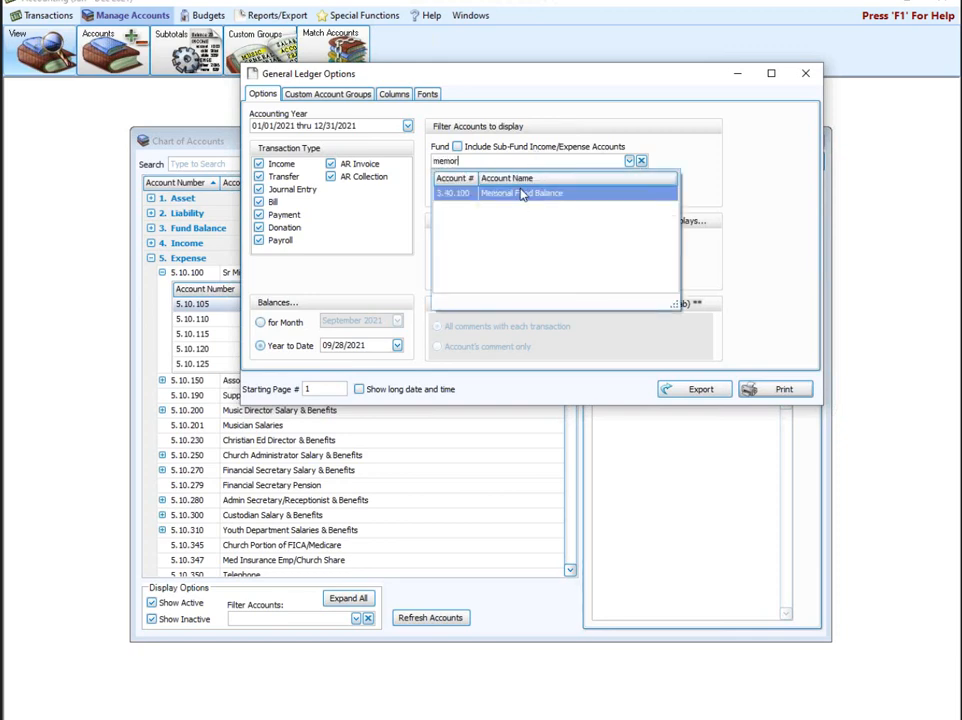
{"action": "left_click", "coordinate": [521, 194]}
{"action": "left_click", "coordinate": [628, 162]}
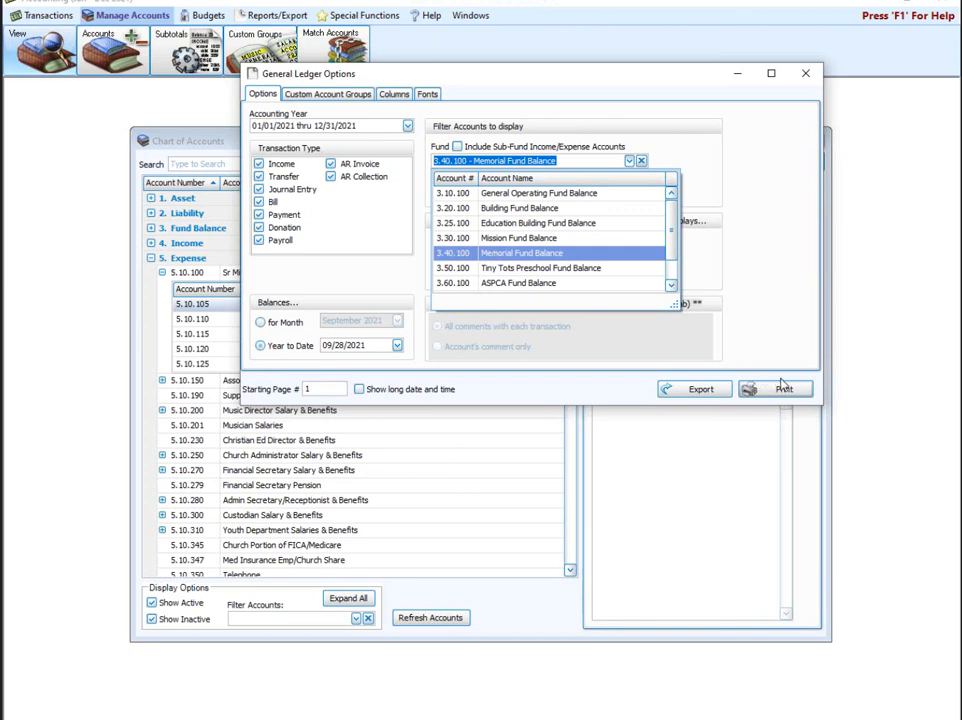
{"action": "left_click", "coordinate": [457, 147]}
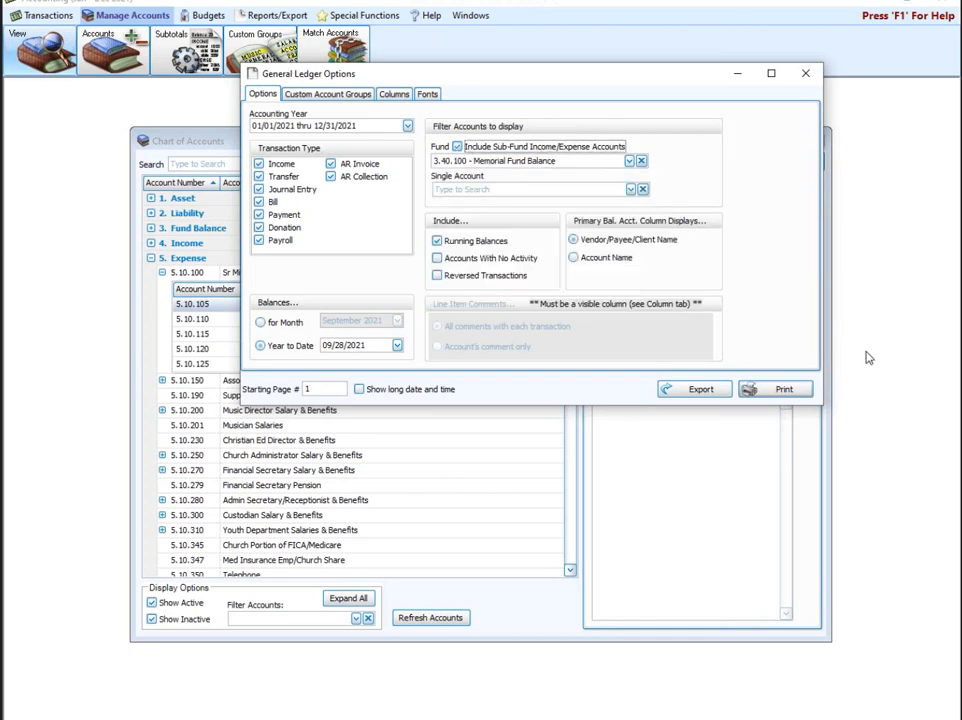
Step: Preview the year-to-date general ledger for the Memorial Fund and check it a second time
{"action": "left_click", "coordinate": [781, 390]}
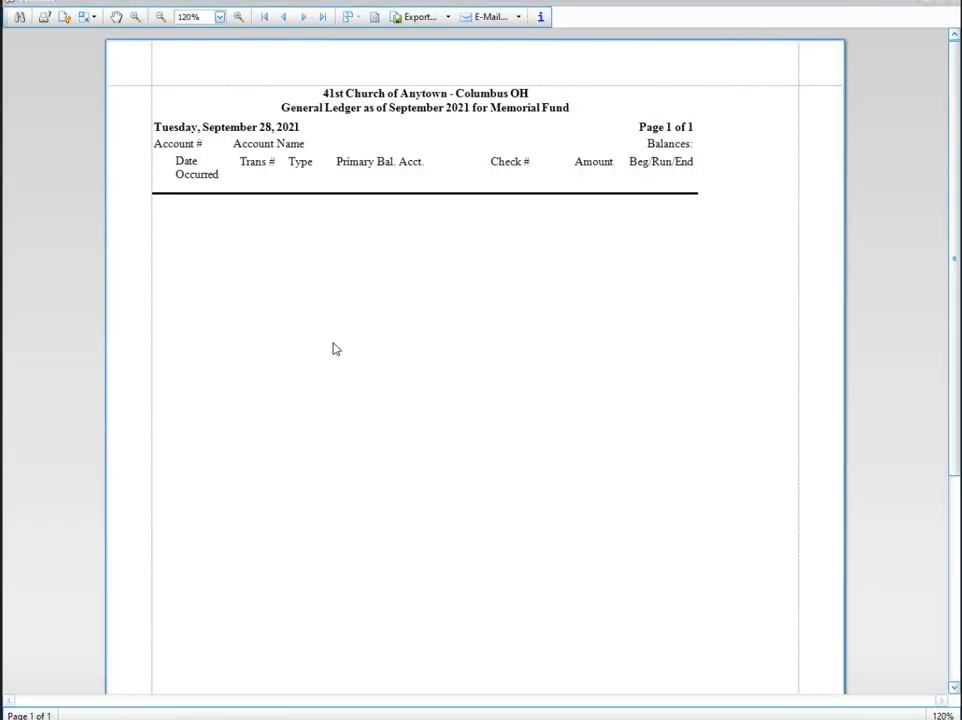
{"action": "left_click", "coordinate": [955, 4]}
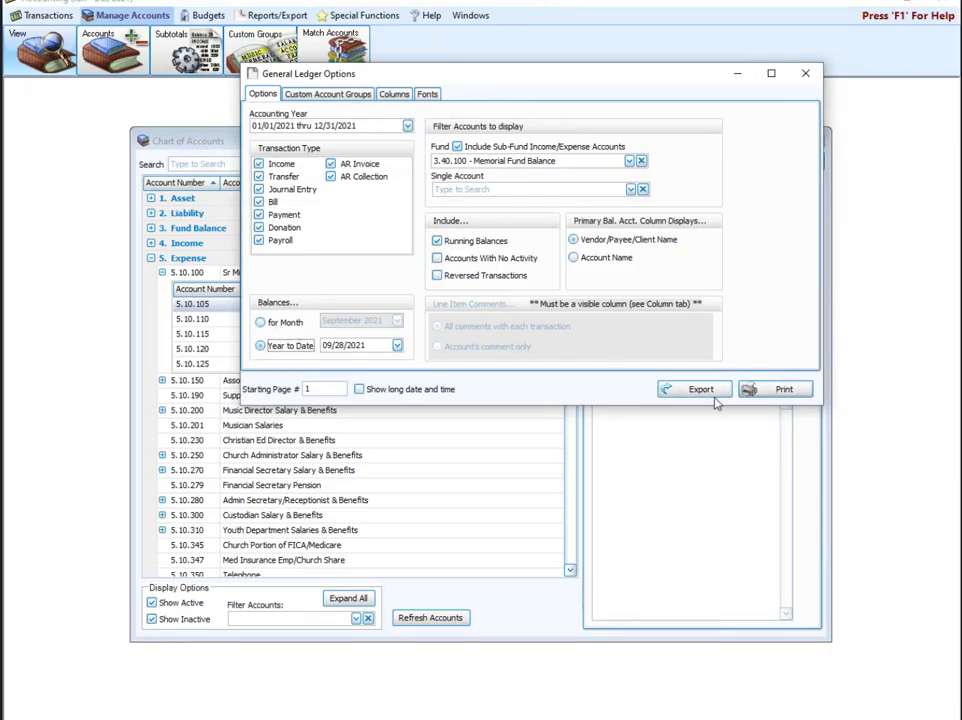
{"action": "left_click", "coordinate": [766, 390]}
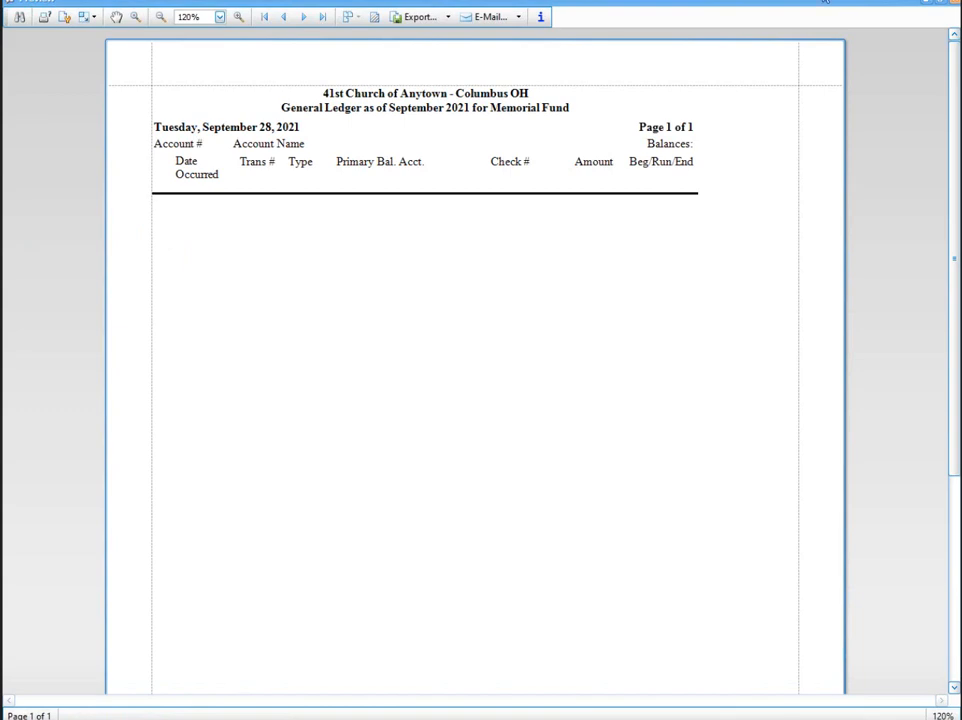
{"action": "left_click", "coordinate": [955, 5]}
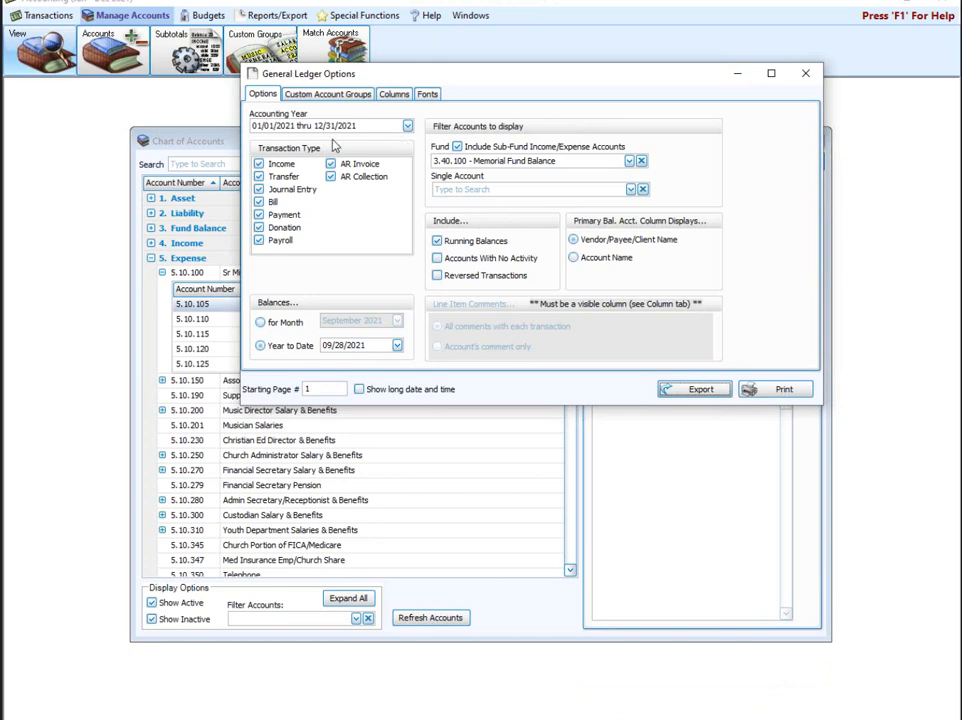
Step: Include accounts with no activity in the Memorial Fund general ledger, review its sub-accounts, and close the report and Chart of Accounts
{"action": "left_click", "coordinate": [438, 258]}
{"action": "left_click", "coordinate": [778, 389]}
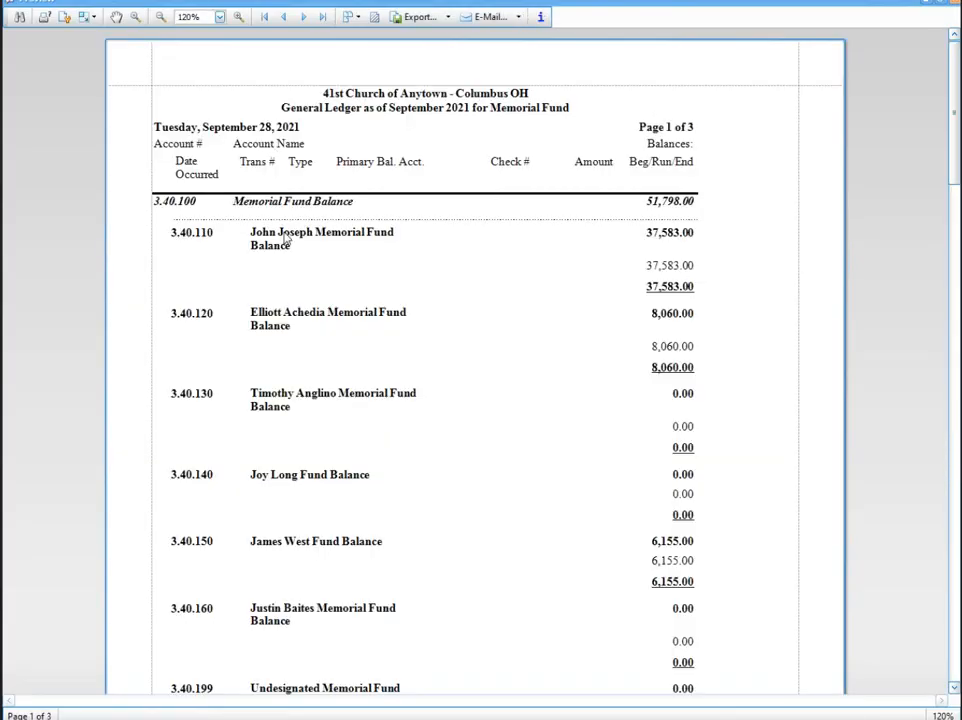
{"action": "scroll", "coordinate": [303, 290], "scroll_direction": "down", "scroll_amount": 2}
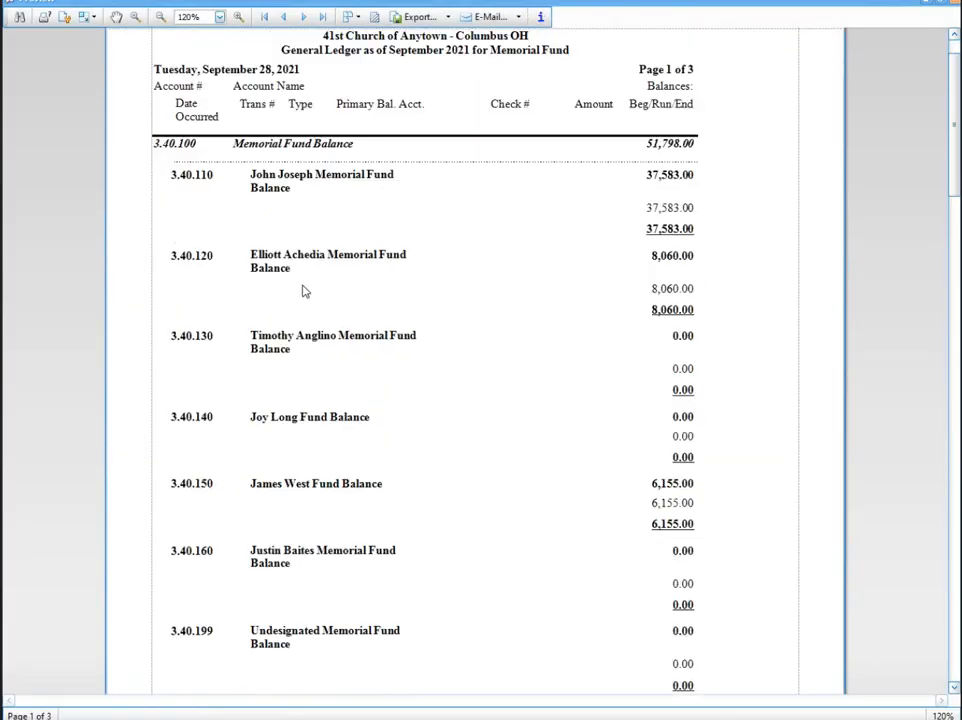
{"action": "scroll", "coordinate": [306, 289], "scroll_direction": "down", "scroll_amount": 11}
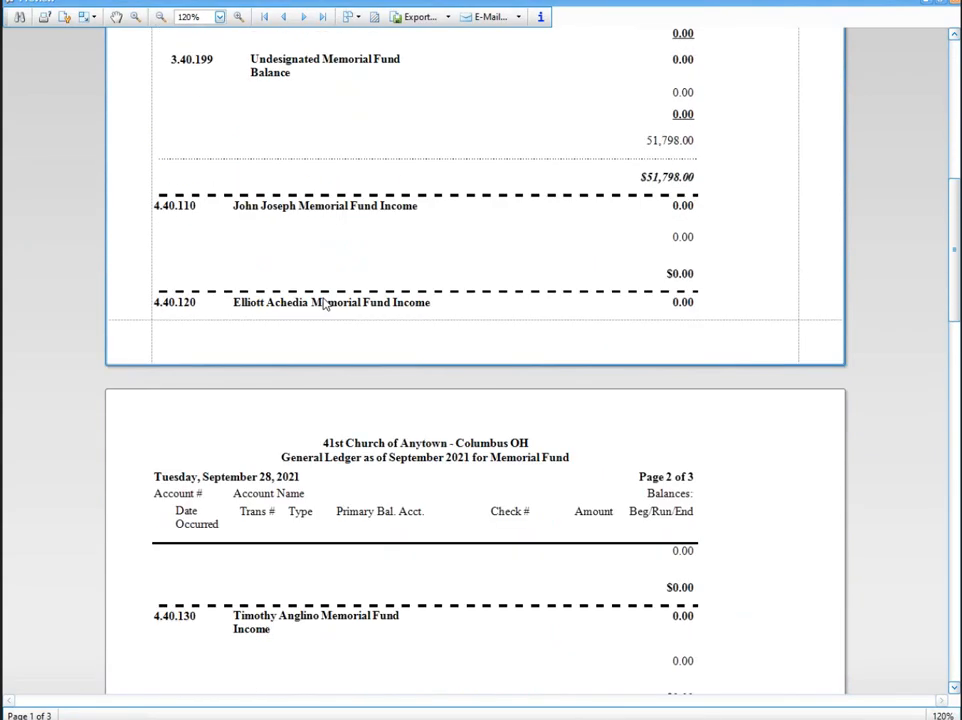
{"action": "scroll", "coordinate": [326, 304], "scroll_direction": "down", "scroll_amount": 6}
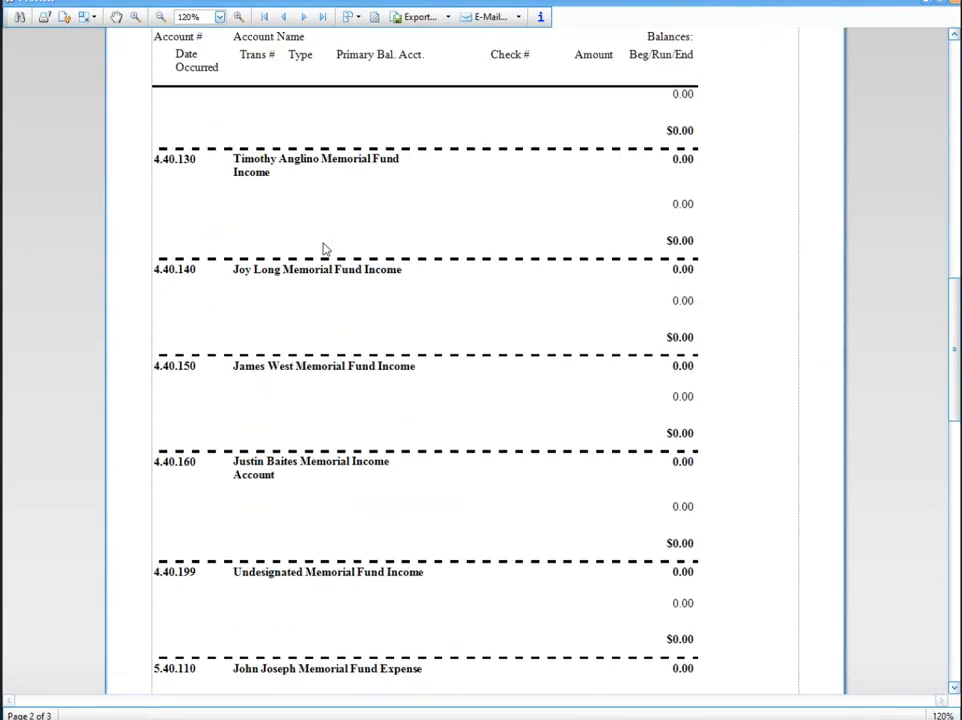
{"action": "scroll", "coordinate": [419, 485], "scroll_direction": "up", "scroll_amount": 6}
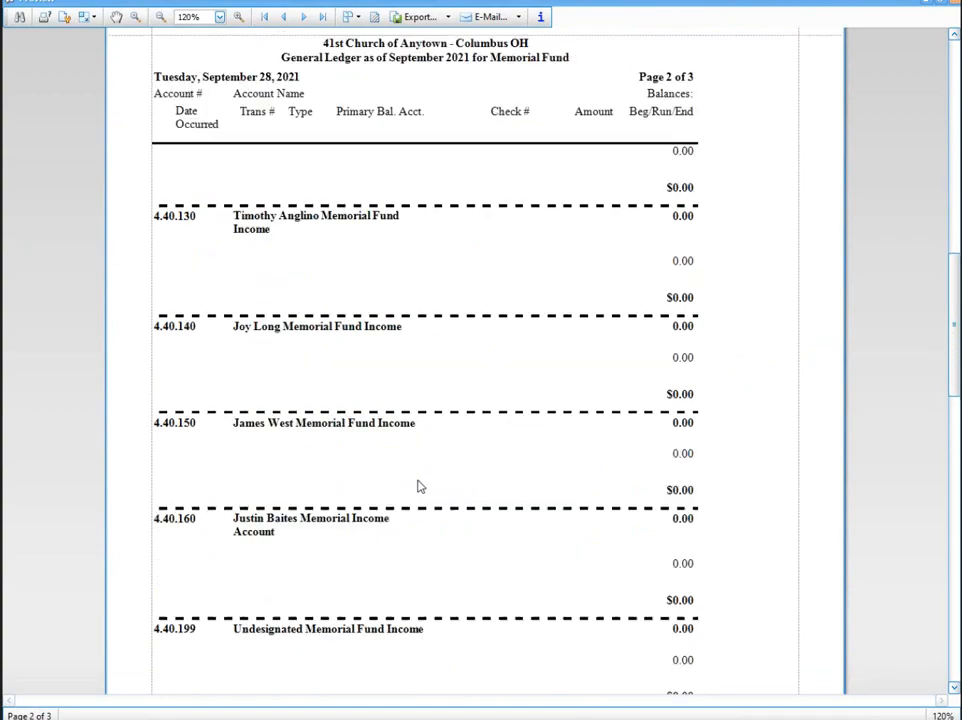
{"action": "scroll", "coordinate": [475, 490], "scroll_direction": "up", "scroll_amount": 13}
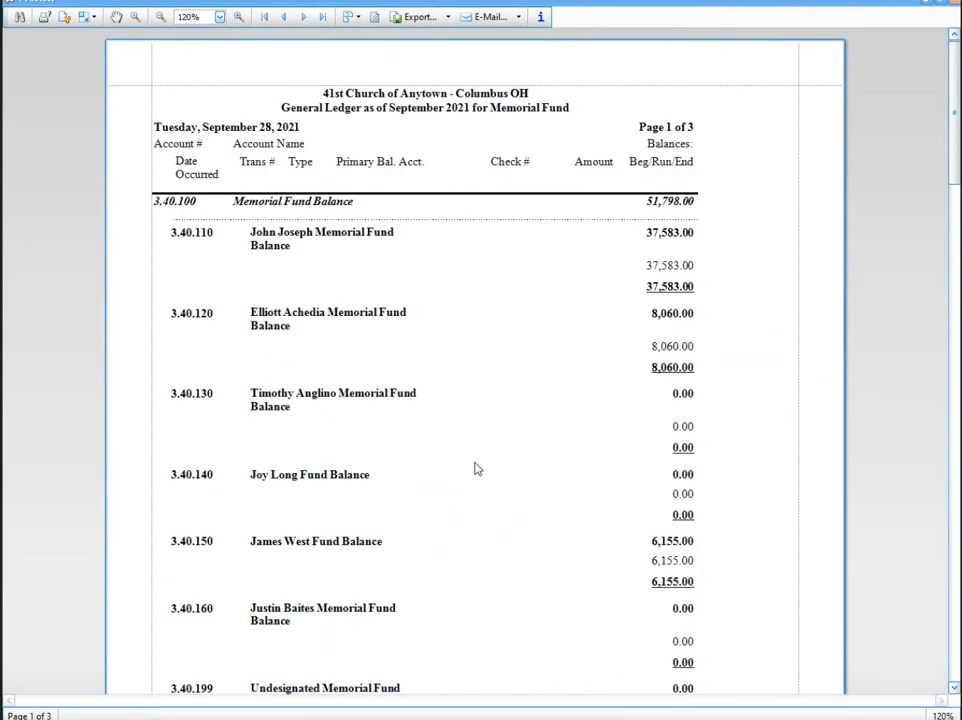
{"action": "left_click", "coordinate": [954, 2]}
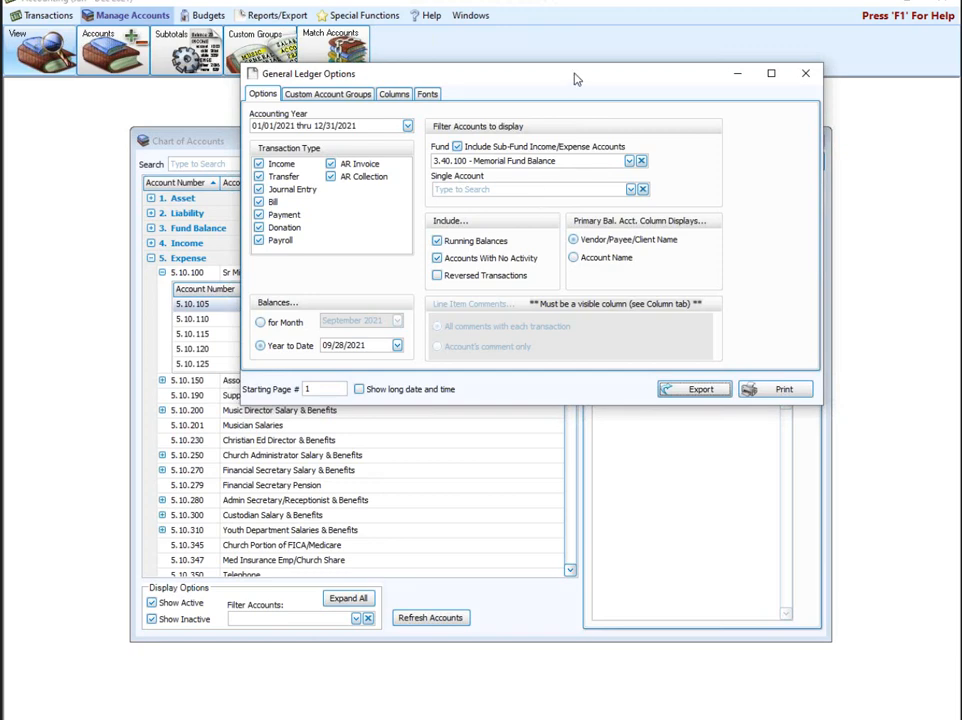
{"action": "left_click", "coordinate": [808, 73]}
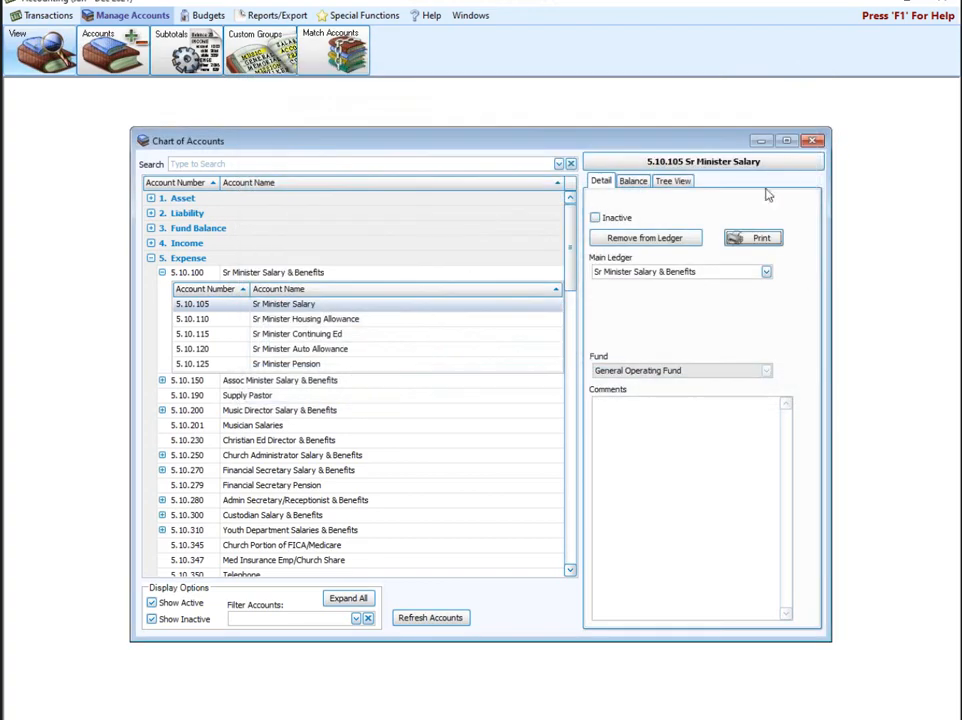
{"action": "left_click", "coordinate": [816, 142]}
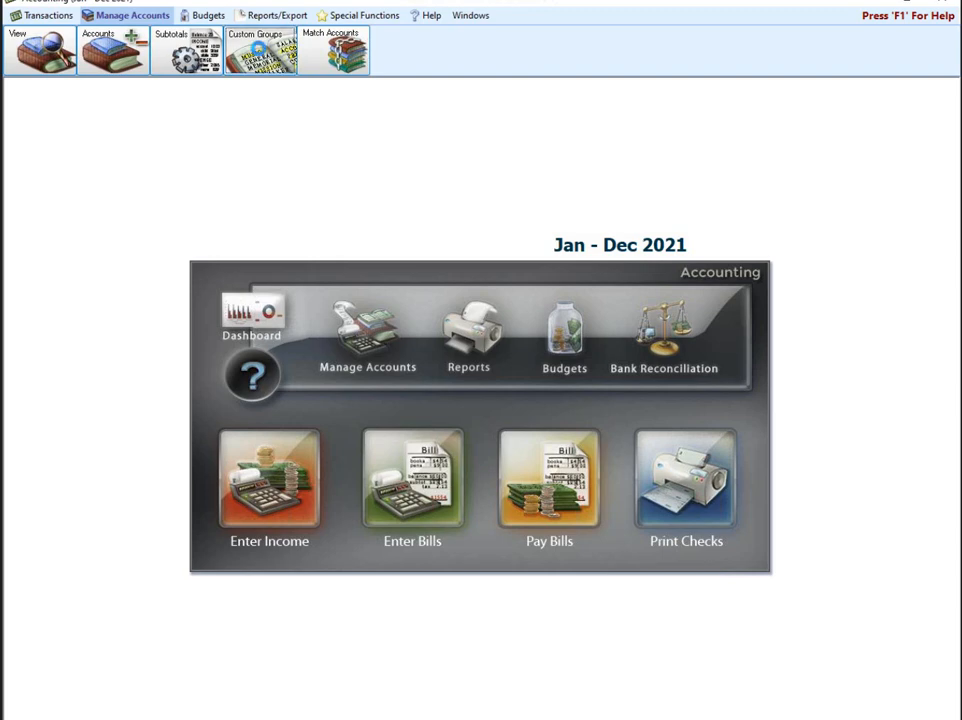
Step: Show the Trustee Accounts custom account group, and collapse the account list to expand only Total Expenses
{"action": "left_click", "coordinate": [260, 50]}
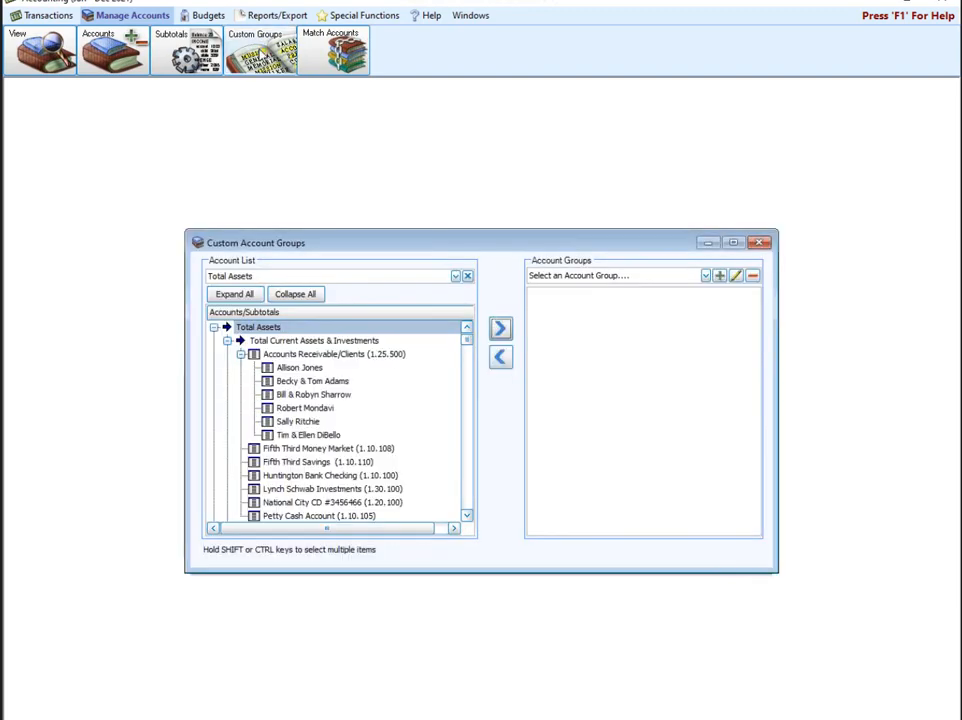
{"action": "left_click", "coordinate": [706, 275]}
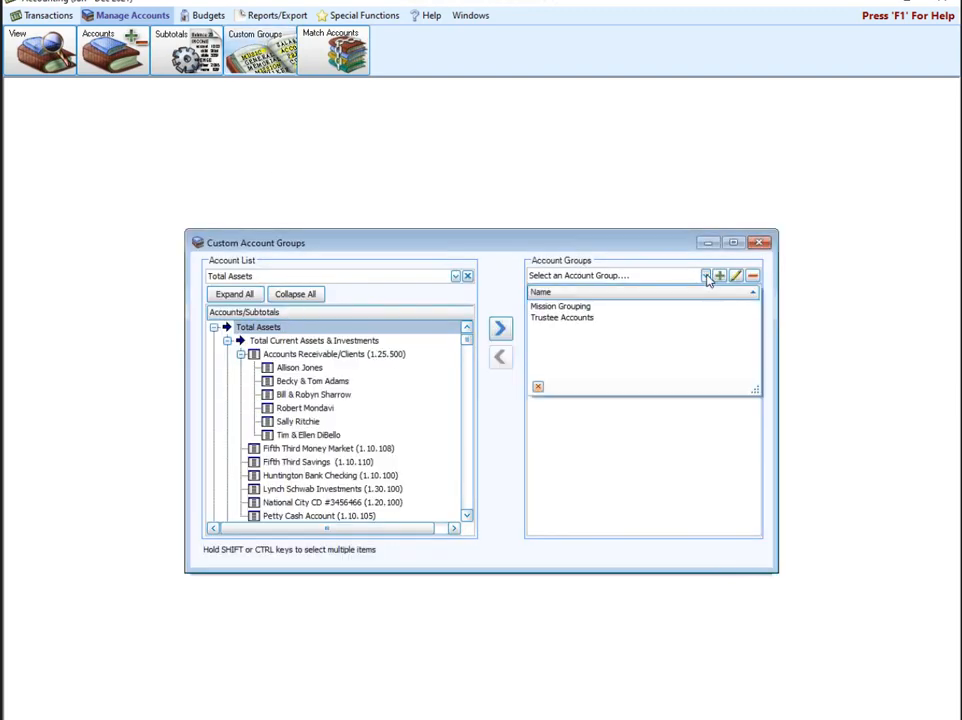
{"action": "left_click", "coordinate": [567, 319]}
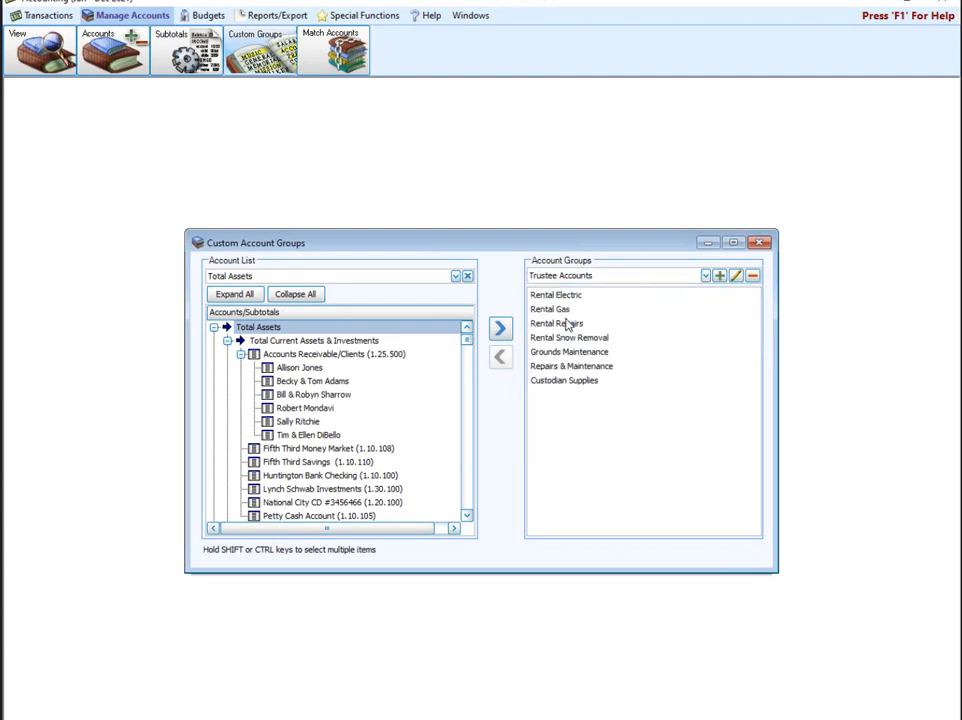
{"action": "left_click", "coordinate": [228, 341]}
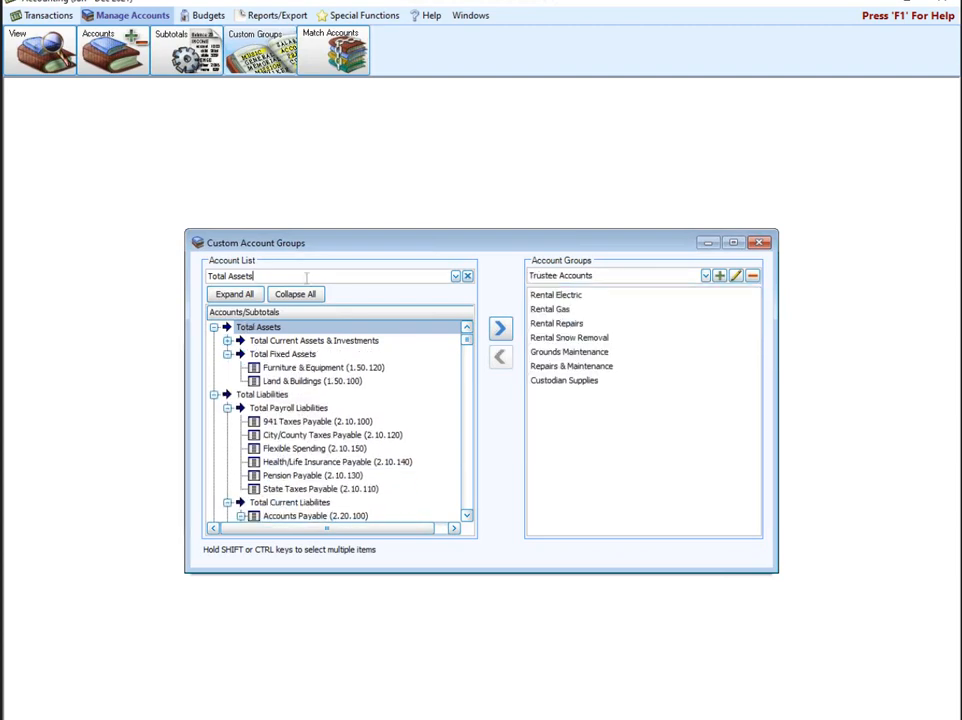
{"action": "left_click", "coordinate": [298, 294]}
{"action": "left_click", "coordinate": [214, 382]}
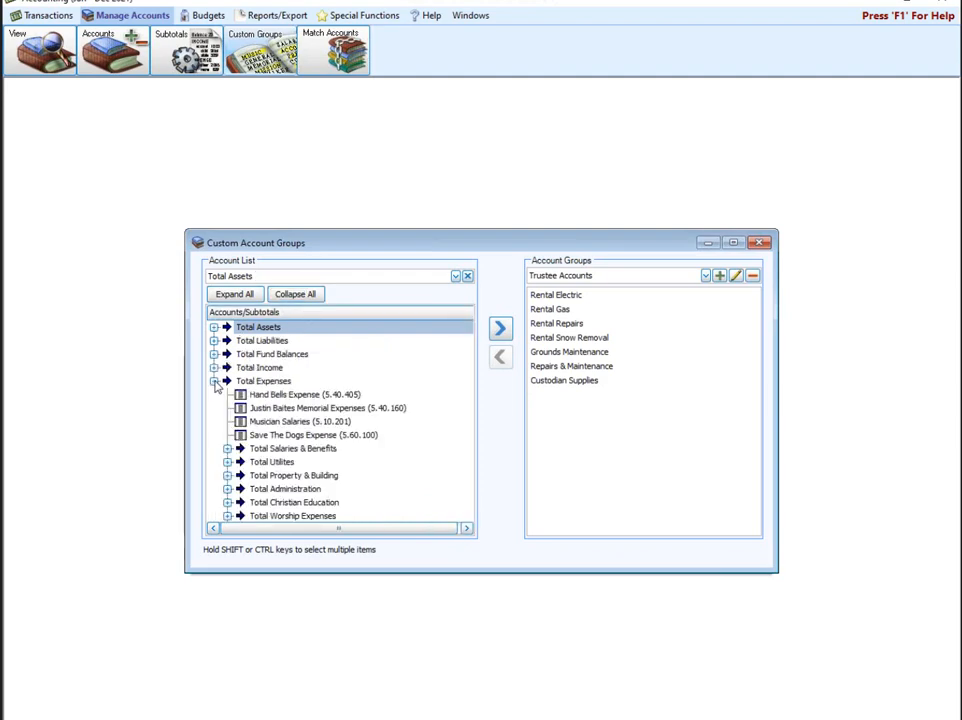
Step: Try to add the Sr Minister Auto Allowance (5.10.120) sub-account to the Trustee Accounts group, declining to add its entire ledger
{"action": "left_click", "coordinate": [227, 448]}
{"action": "left_click", "coordinate": [469, 516]}
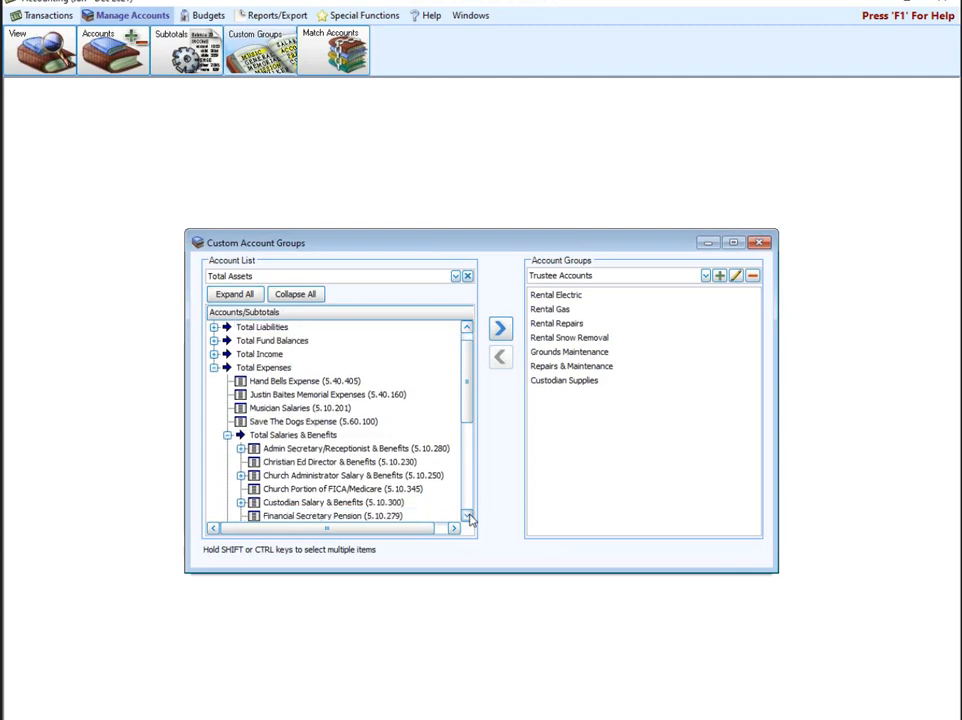
{"action": "left_click", "coordinate": [469, 516]}
{"action": "left_click", "coordinate": [469, 516]}
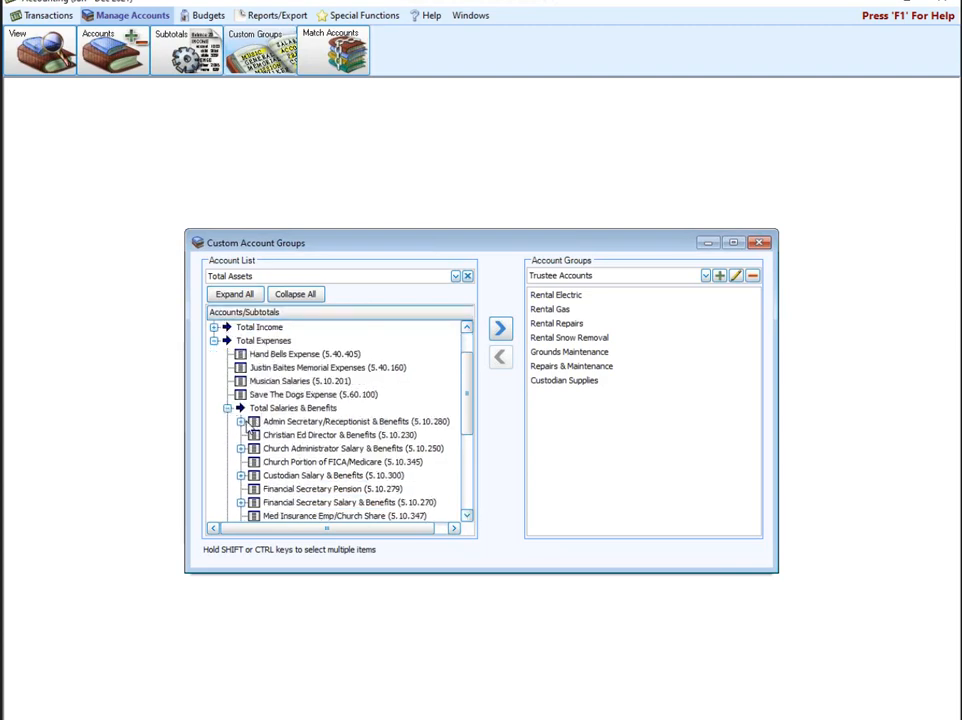
{"action": "scroll", "coordinate": [285, 450], "scroll_direction": "down", "scroll_amount": 1}
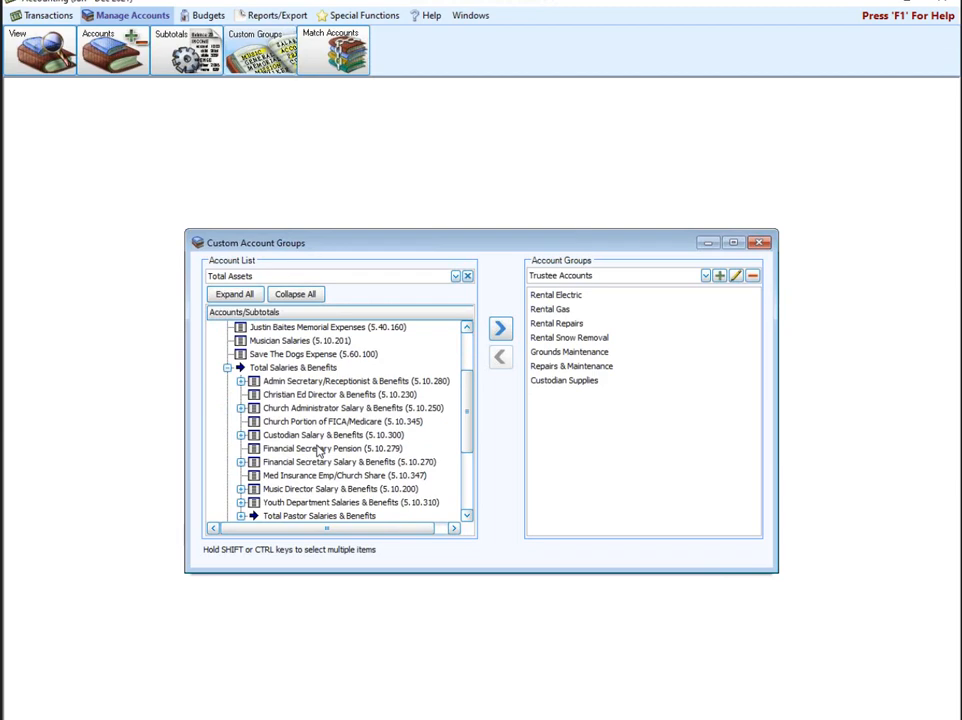
{"action": "scroll", "coordinate": [275, 460], "scroll_direction": "down", "scroll_amount": 2}
{"action": "left_click", "coordinate": [241, 435]}
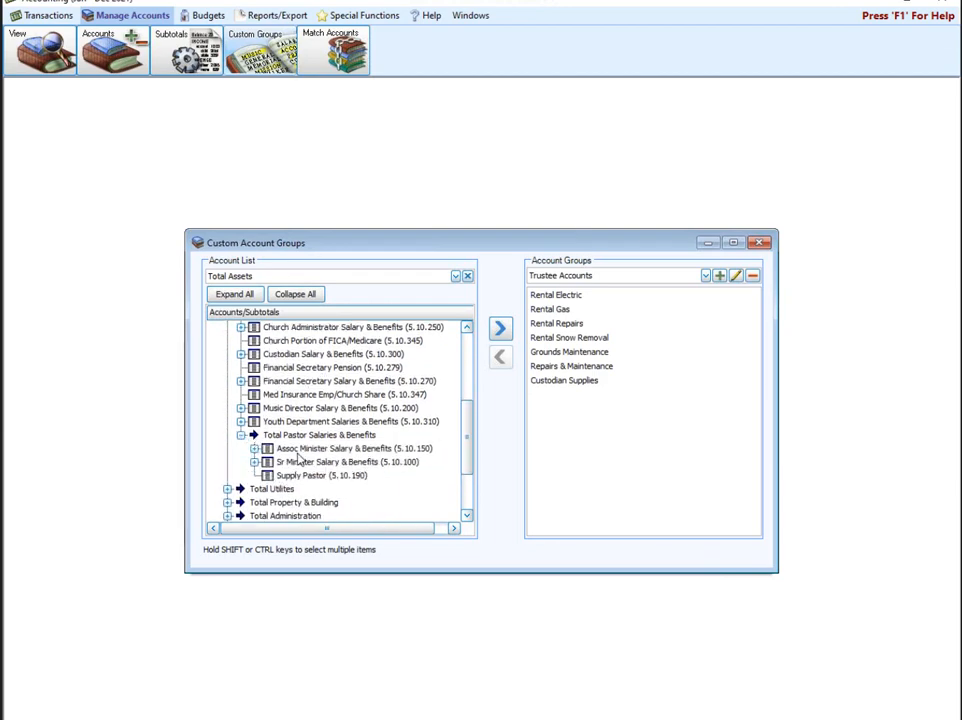
{"action": "left_click", "coordinate": [254, 462]}
{"action": "left_click", "coordinate": [318, 477]}
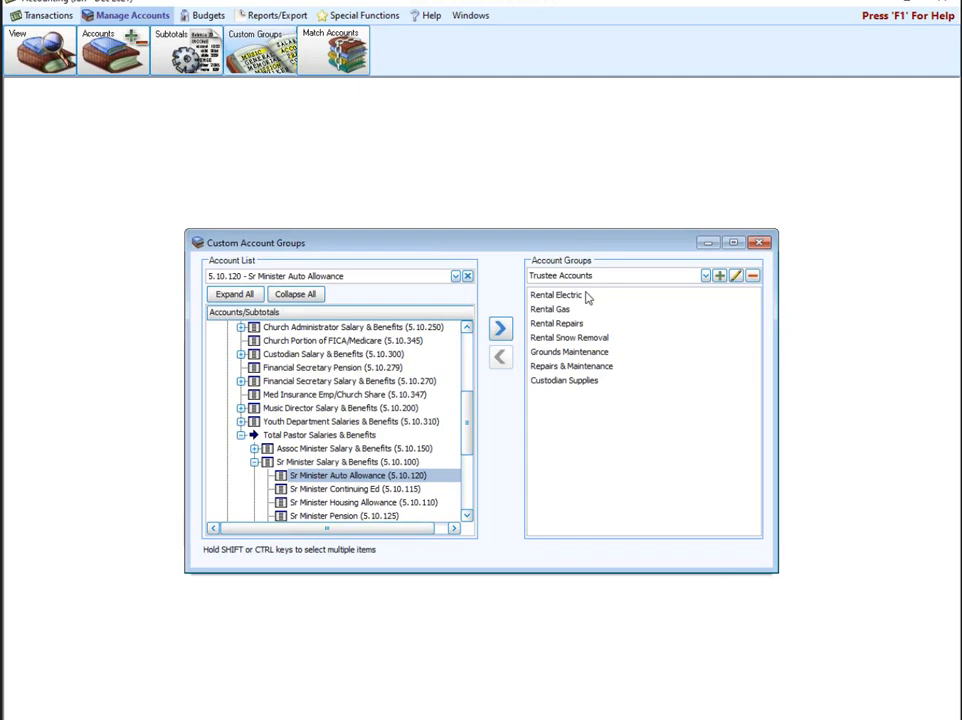
{"action": "left_click", "coordinate": [497, 334]}
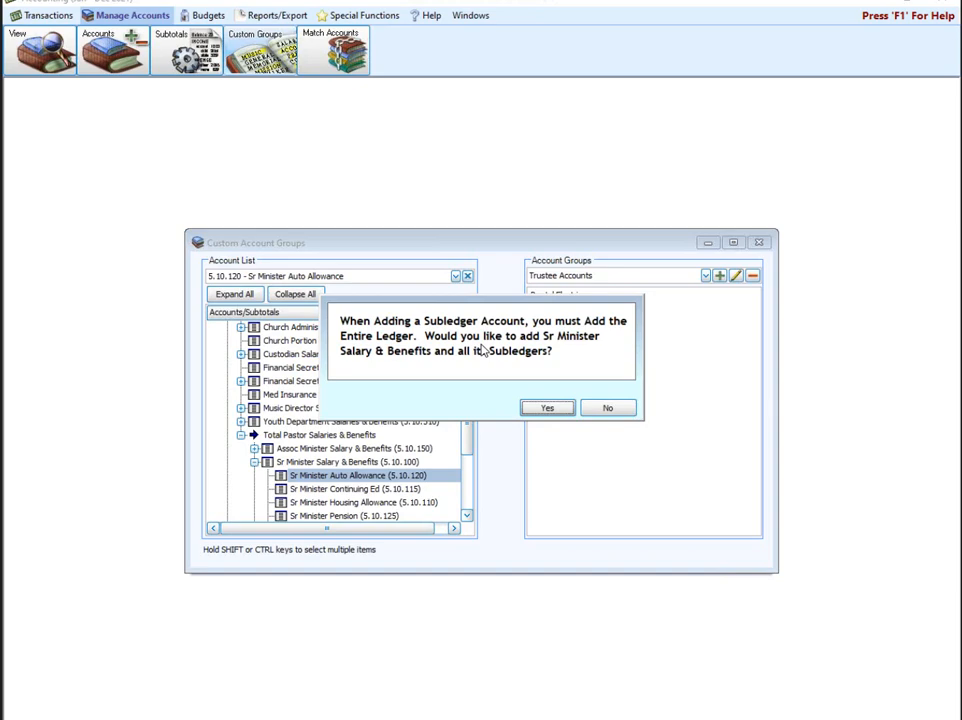
{"action": "left_click", "coordinate": [612, 408]}
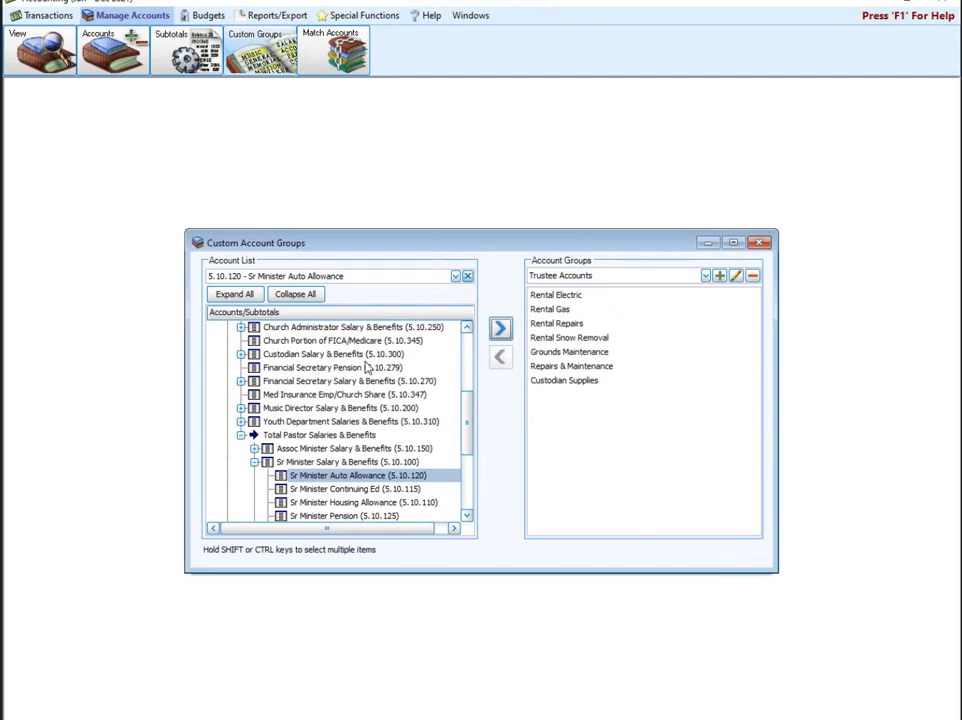
Step: Add the Water (5.10.370) account from the utilities subtotal to the Trustee Accounts group
{"action": "left_click", "coordinate": [241, 435]}
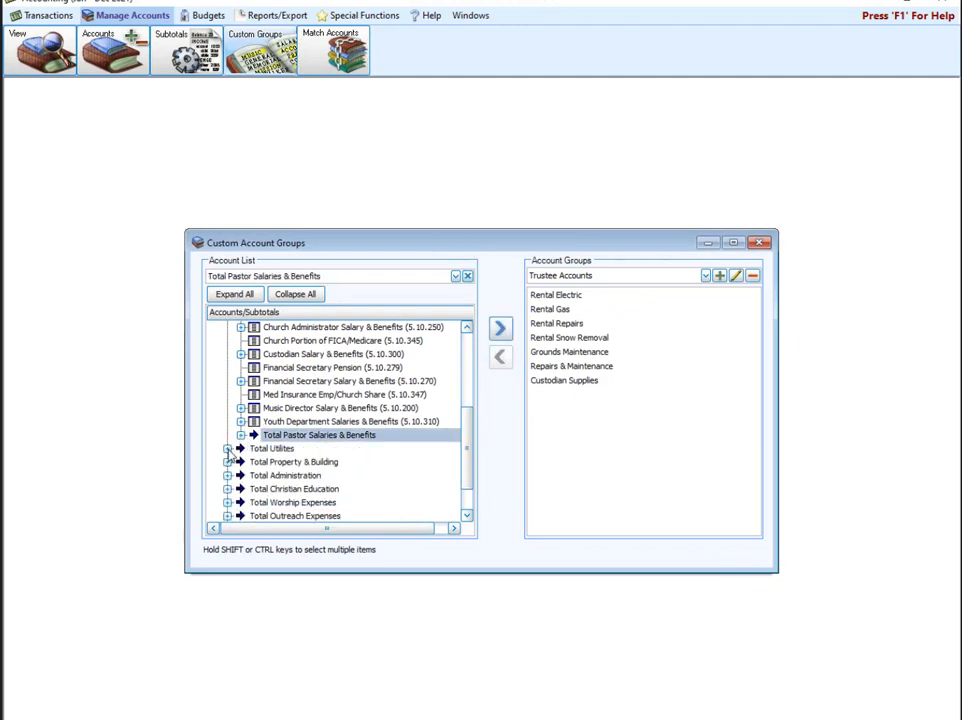
{"action": "left_click", "coordinate": [228, 449]}
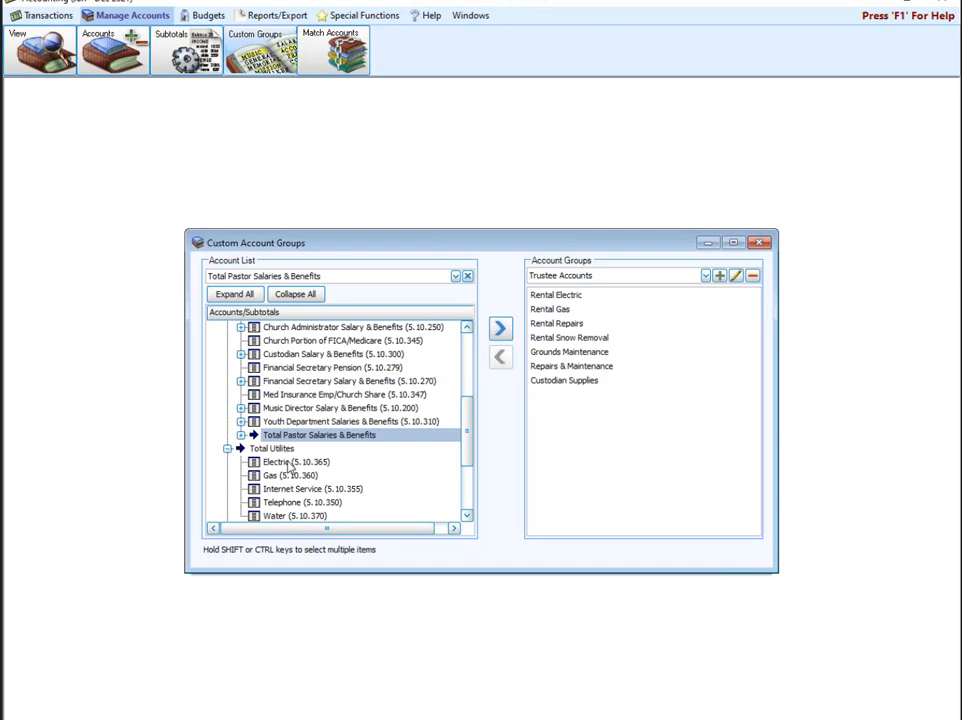
{"action": "left_click", "coordinate": [466, 515]}
{"action": "left_click", "coordinate": [466, 515]}
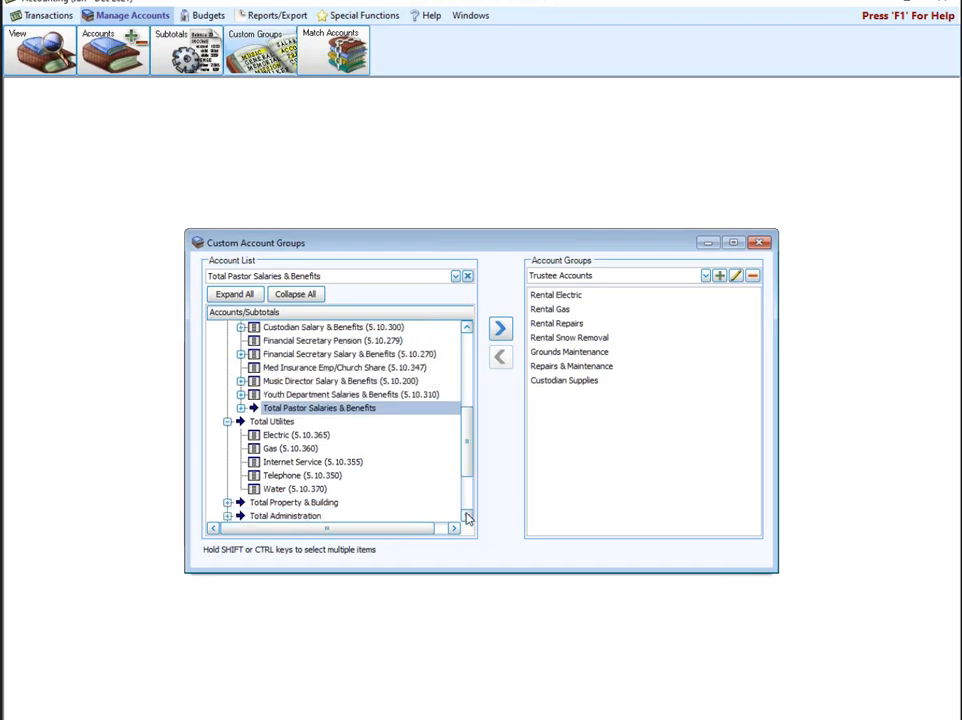
{"action": "left_click", "coordinate": [466, 515]}
{"action": "left_click", "coordinate": [466, 515]}
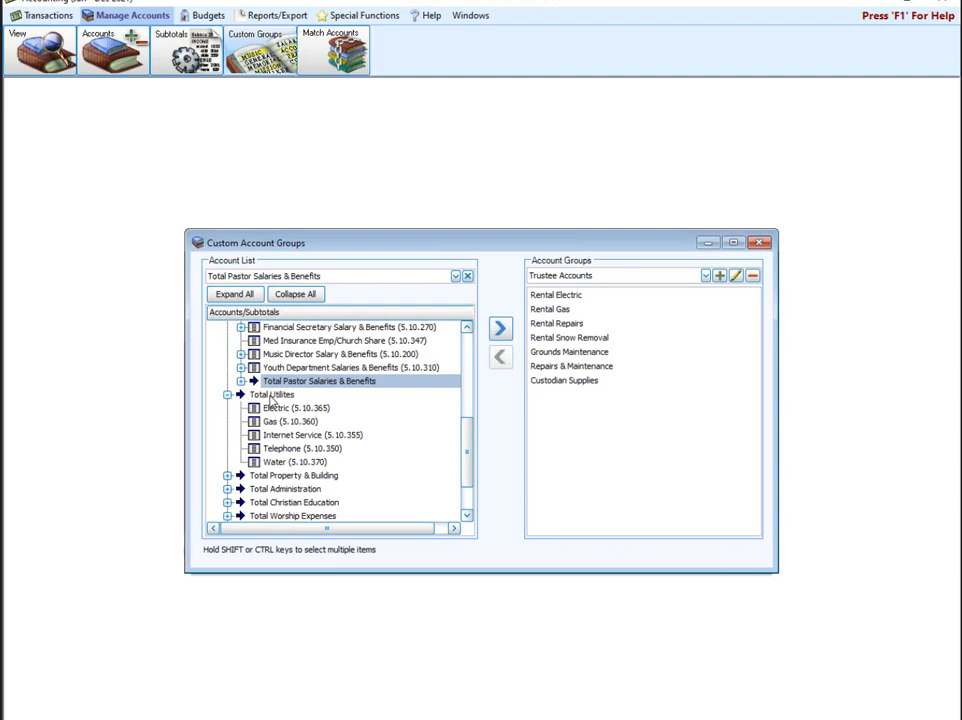
{"action": "left_click", "coordinate": [280, 464]}
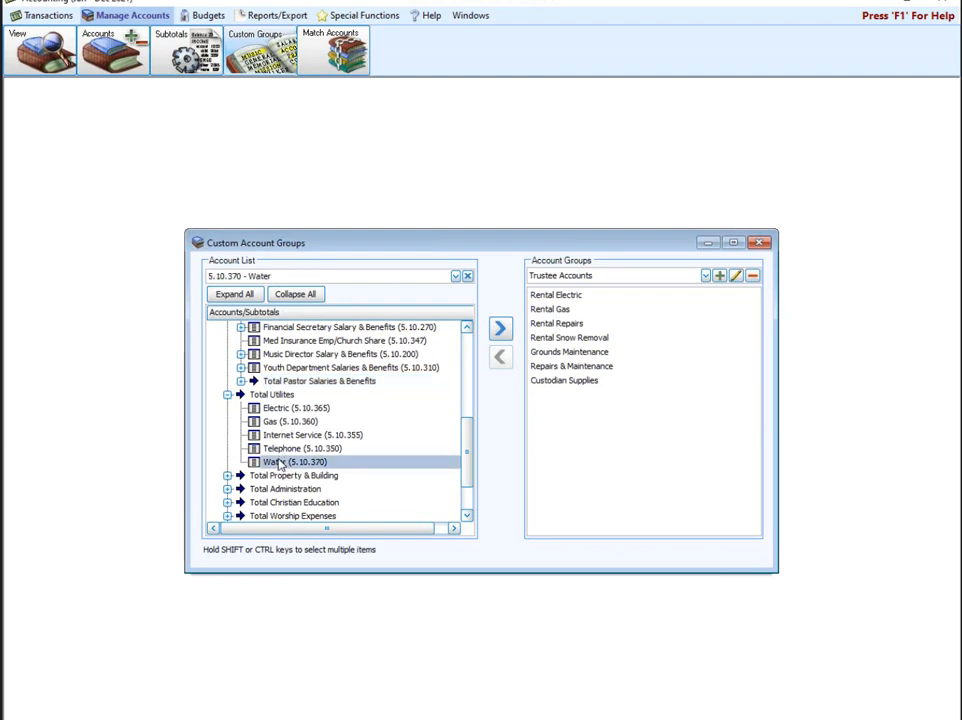
{"action": "left_click", "coordinate": [500, 328]}
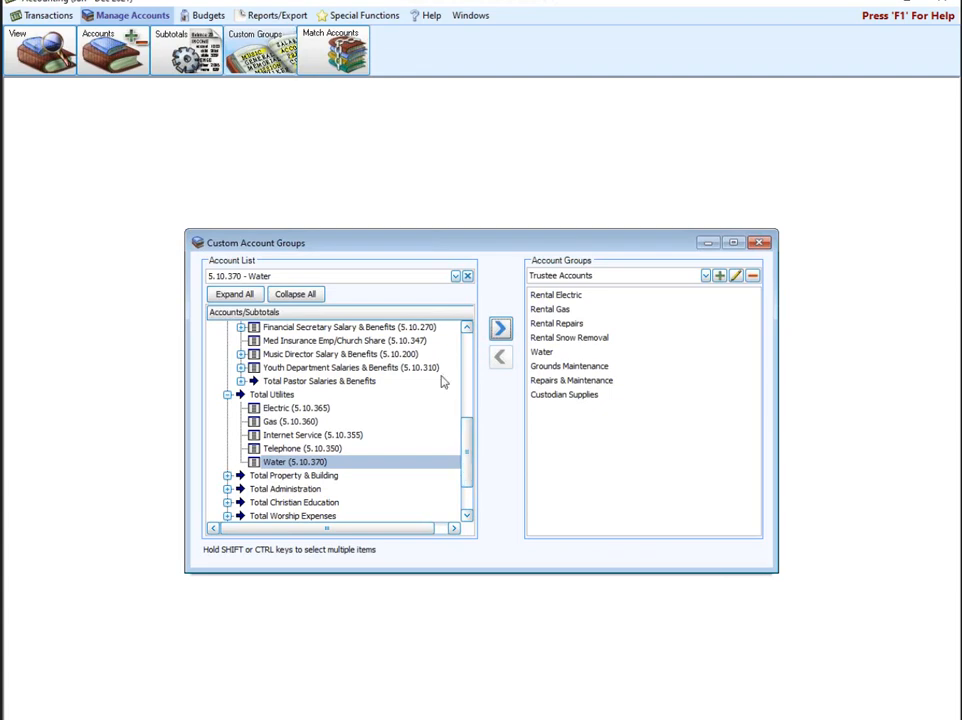
Step: Collapse the utilities subtotal in the account list and close Custom Account Groups
{"action": "left_click", "coordinate": [228, 395]}
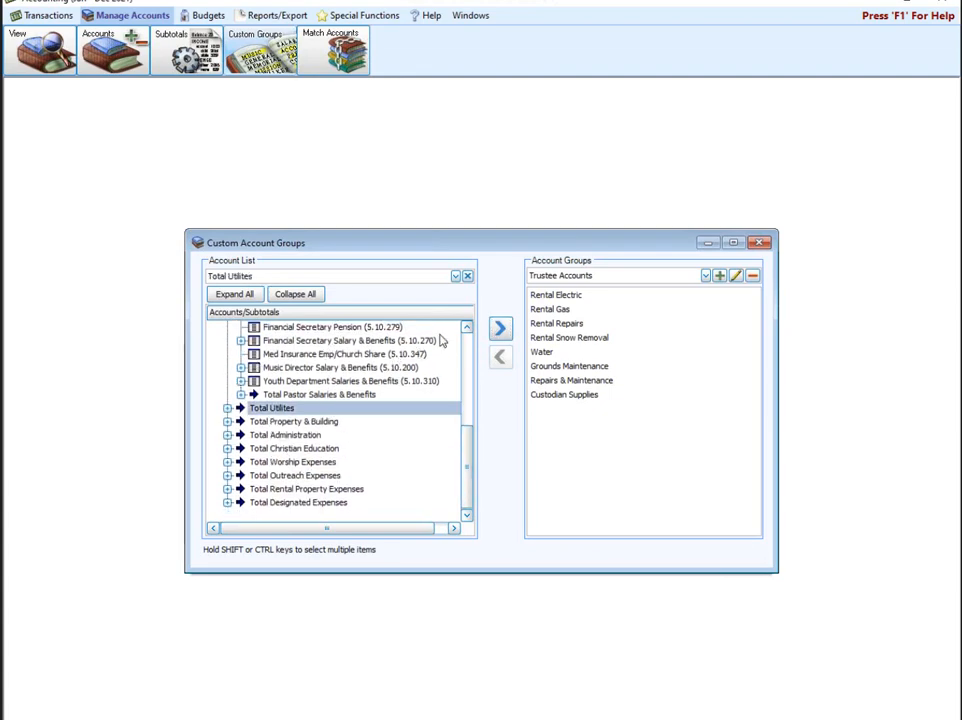
{"action": "left_click", "coordinate": [466, 352]}
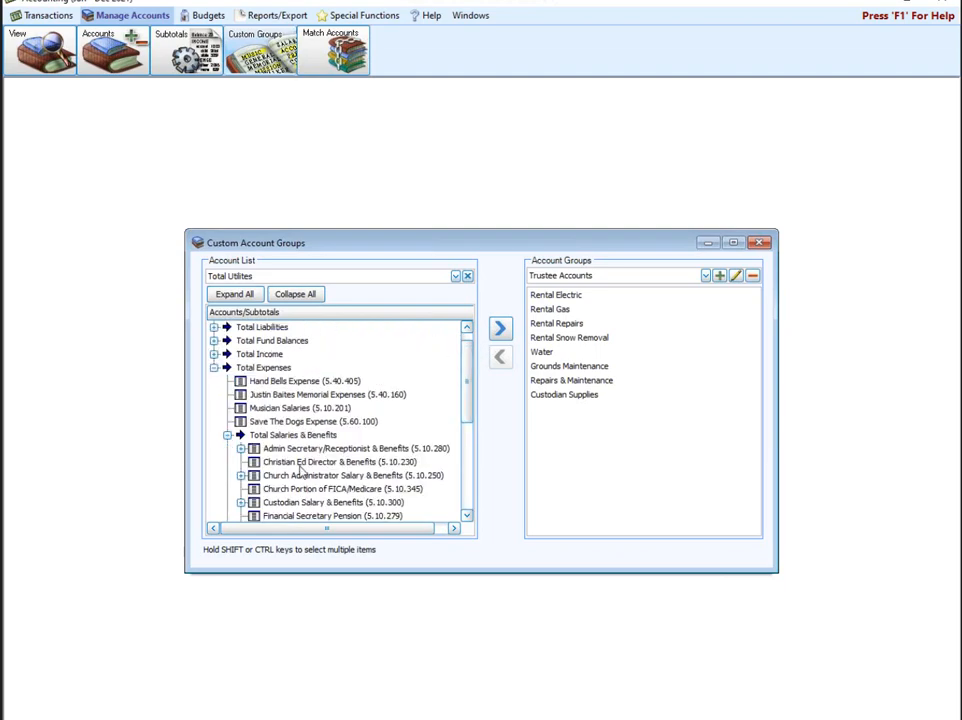
{"action": "left_click", "coordinate": [759, 244]}
Step: Preview the Treasurer's Report for September 2021, including accounts with zero balance
{"action": "left_click", "coordinate": [276, 15]}
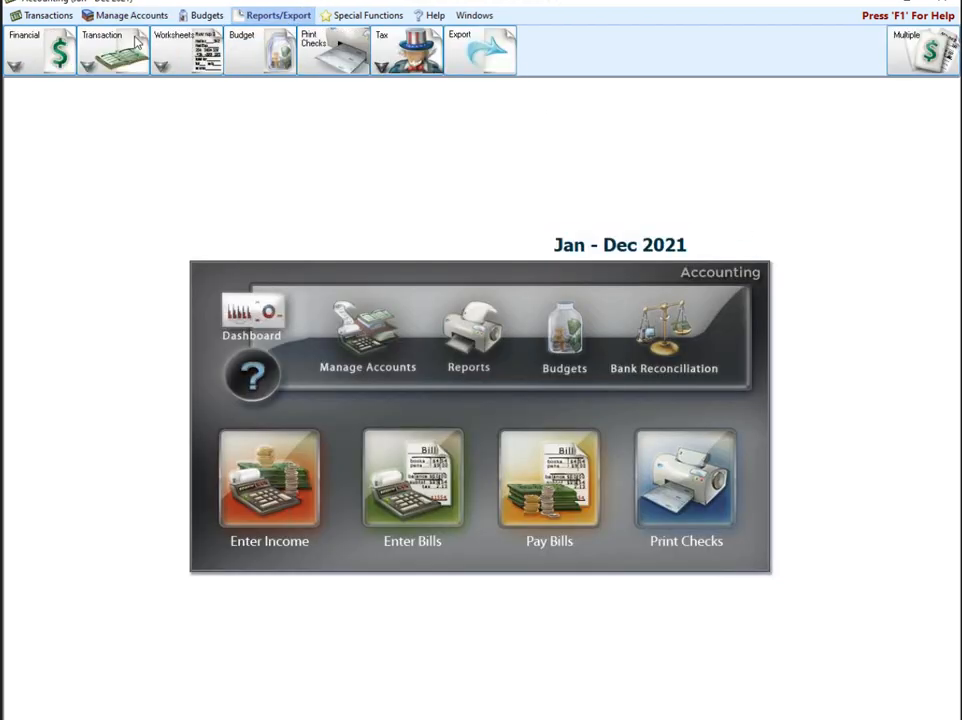
{"action": "left_click", "coordinate": [28, 48]}
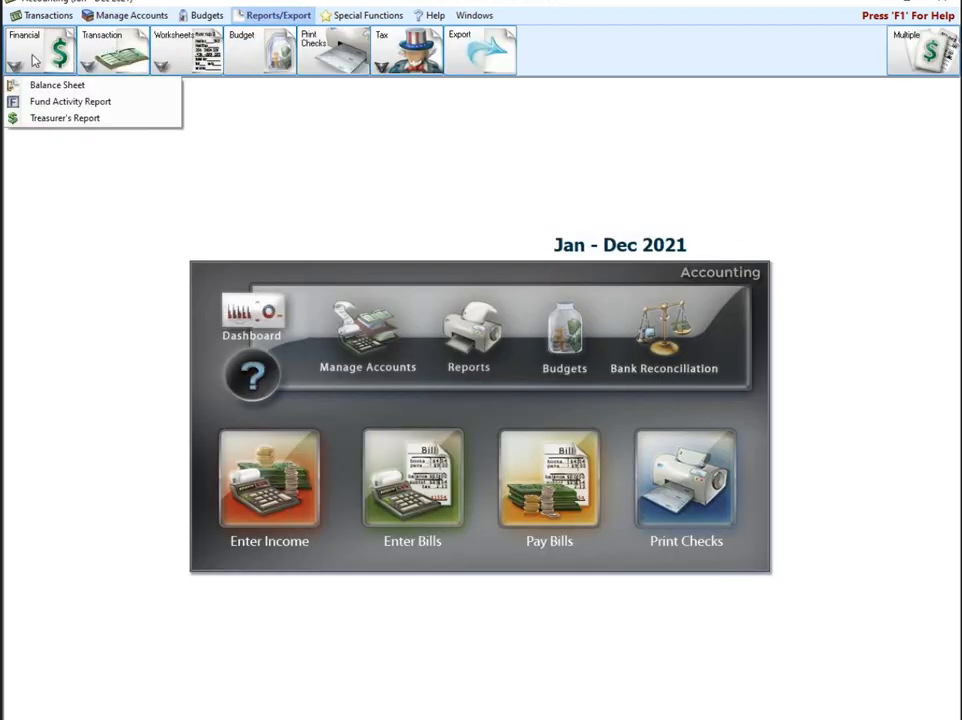
{"action": "left_click", "coordinate": [58, 118]}
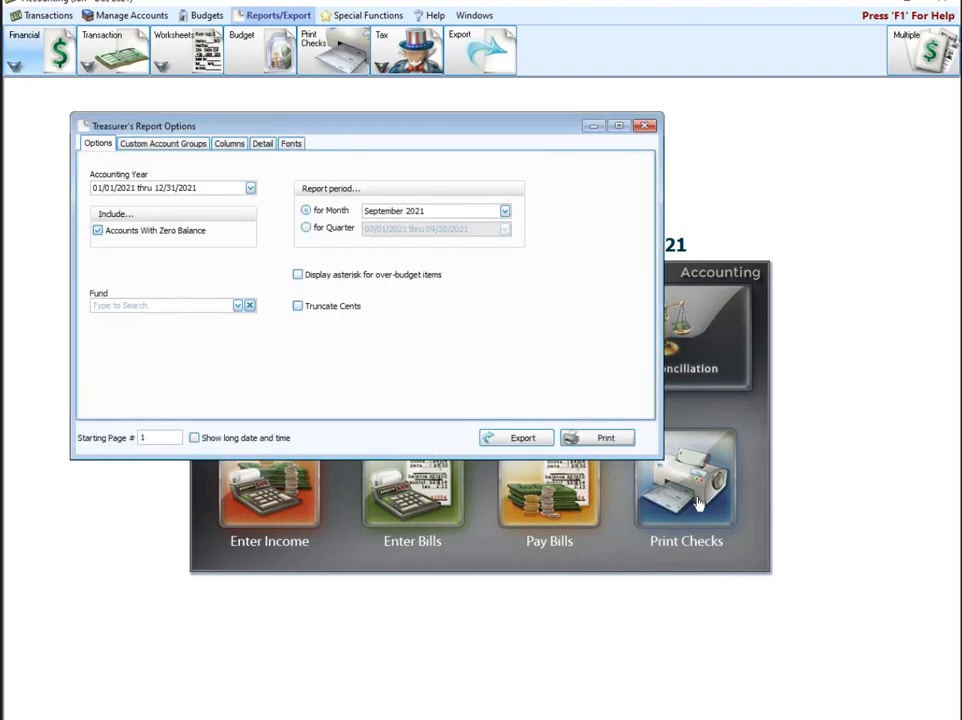
{"action": "left_click", "coordinate": [610, 438]}
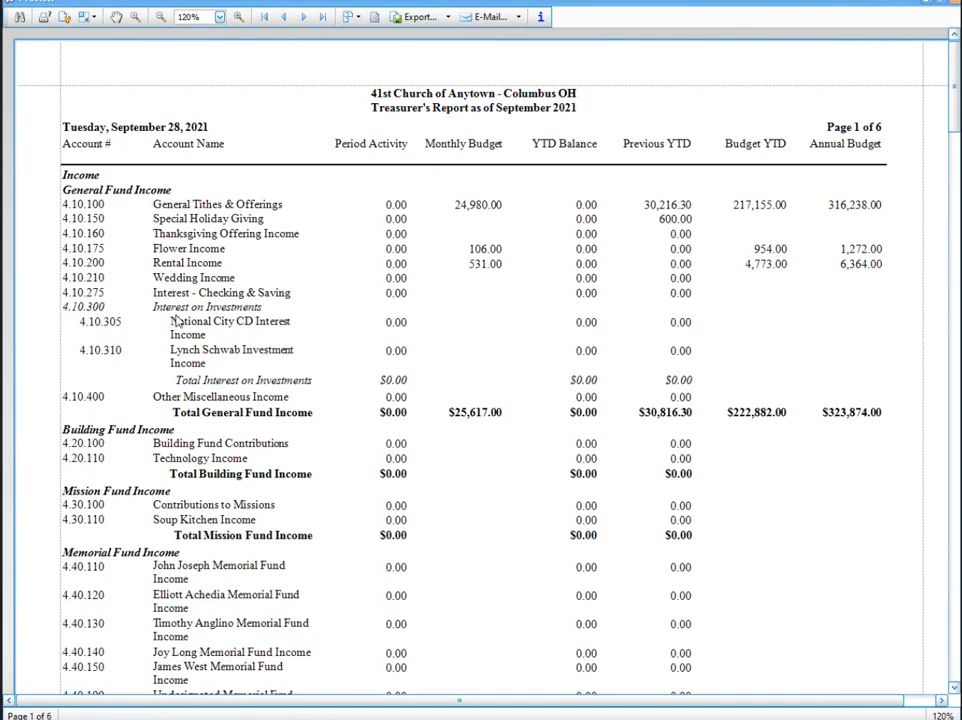
Step: Examine the Treasurer's Report through its last page, checking how income and expense accounts are grouped under main ledgers and subtotals
{"action": "scroll", "coordinate": [185, 325], "scroll_direction": "down", "scroll_amount": 8}
{"action": "scroll", "coordinate": [203, 321], "scroll_direction": "down", "scroll_amount": 10}
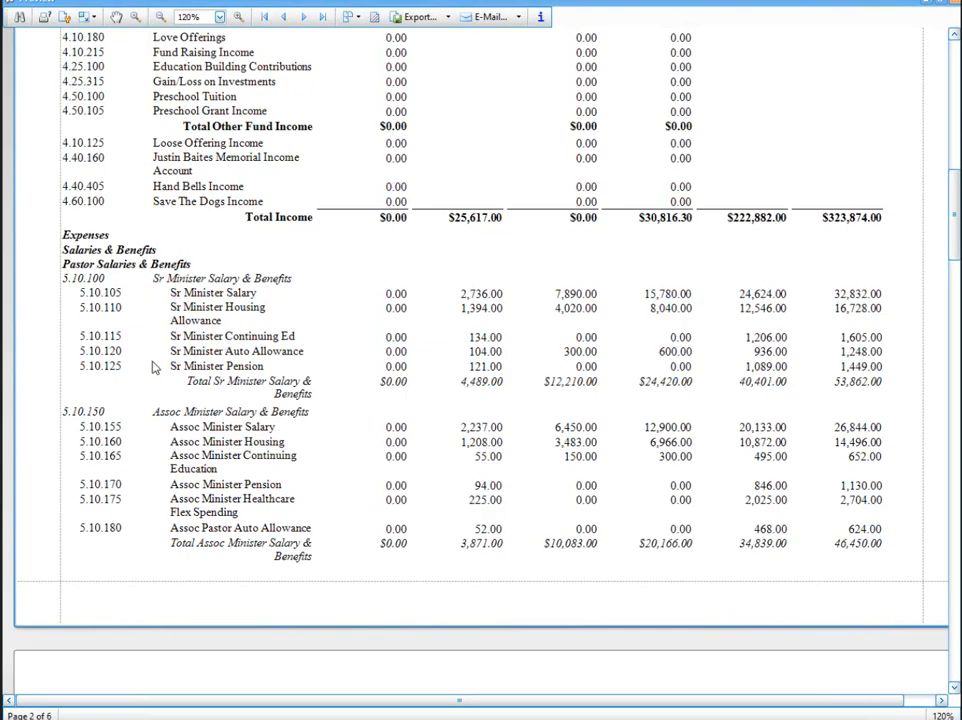
{"action": "scroll", "coordinate": [155, 365], "scroll_direction": "down", "scroll_amount": 20}
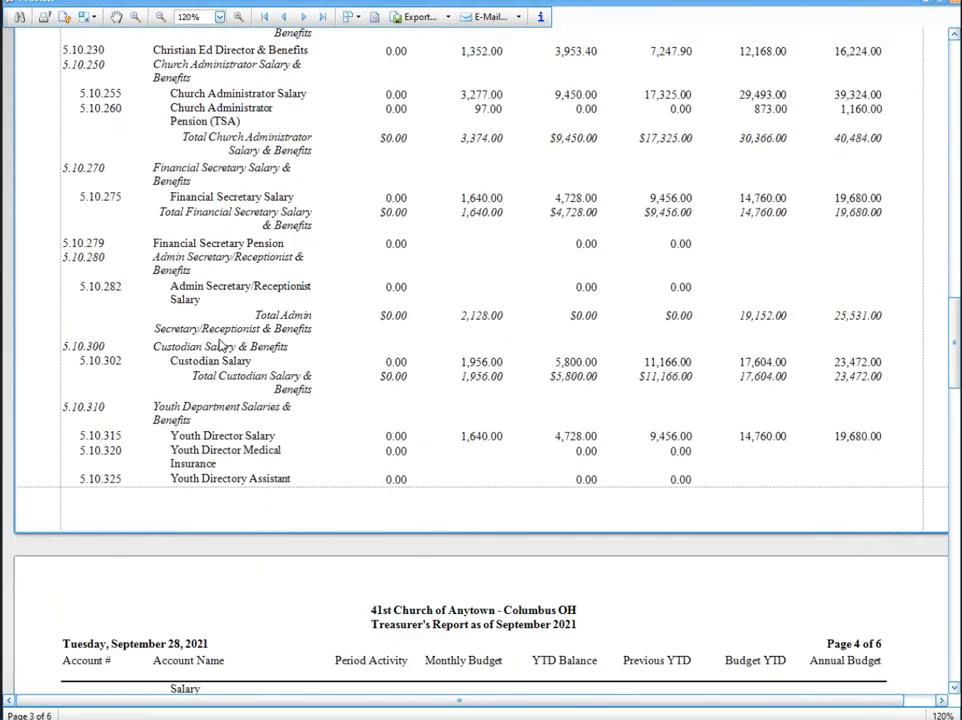
{"action": "scroll", "coordinate": [220, 345], "scroll_direction": "down", "scroll_amount": 13}
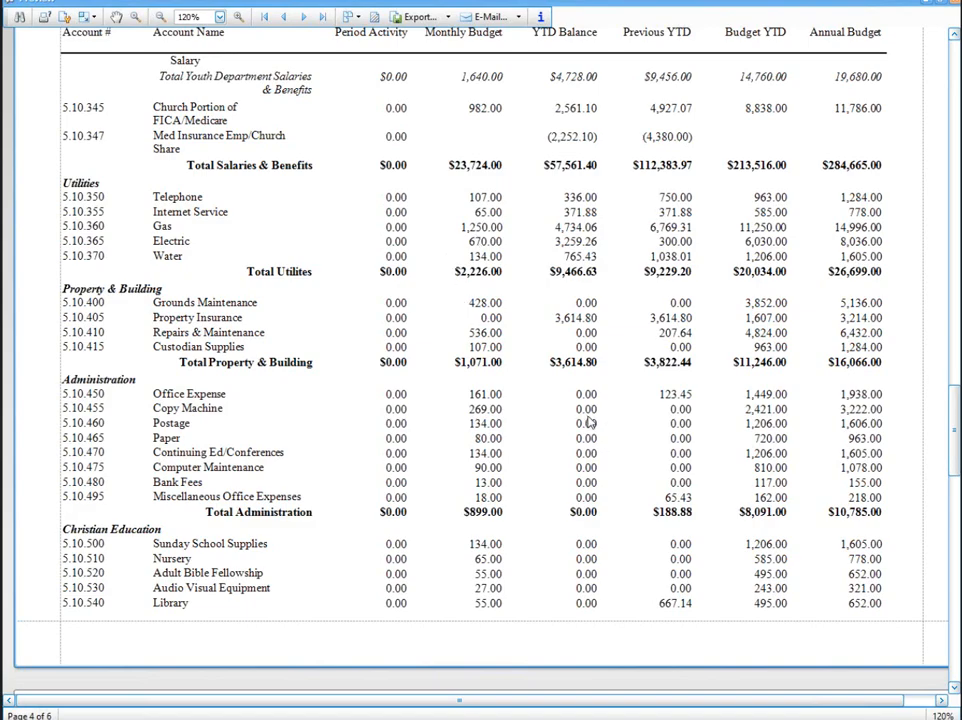
{"action": "scroll", "coordinate": [714, 354], "scroll_direction": "down", "scroll_amount": 5}
{"action": "scroll", "coordinate": [590, 422], "scroll_direction": "down", "scroll_amount": 2}
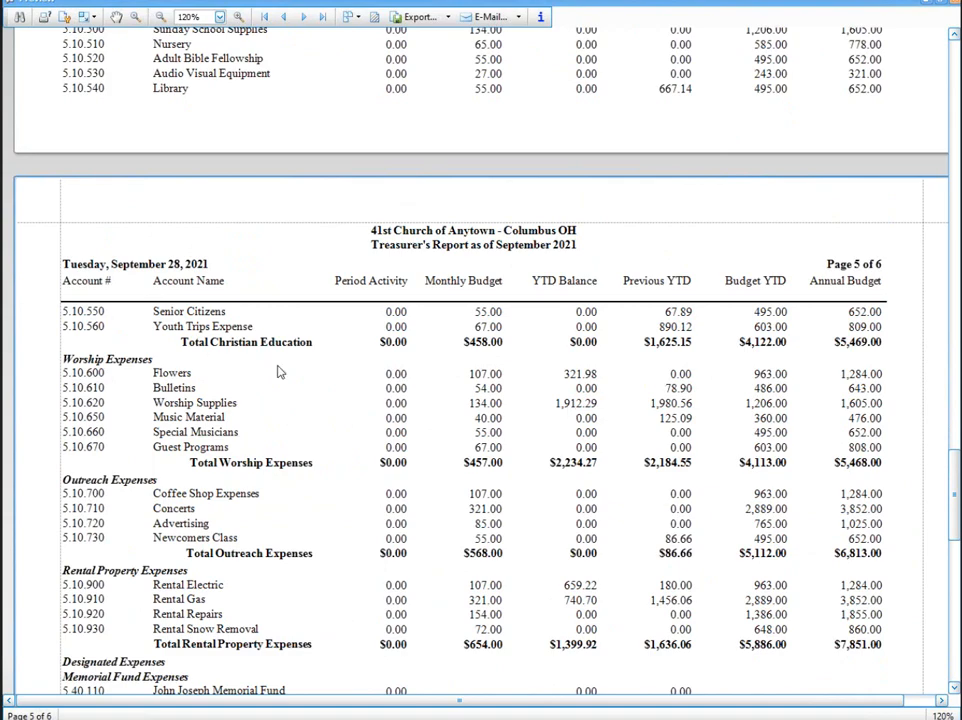
{"action": "scroll", "coordinate": [487, 414], "scroll_direction": "down", "scroll_amount": 5}
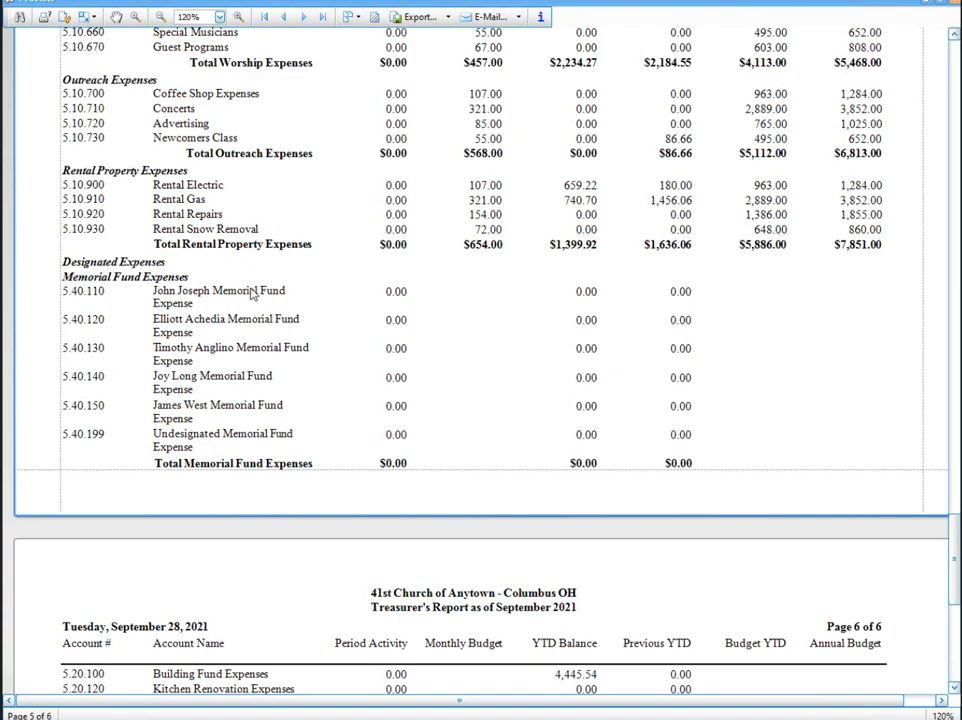
{"action": "scroll", "coordinate": [255, 295], "scroll_direction": "down", "scroll_amount": 10}
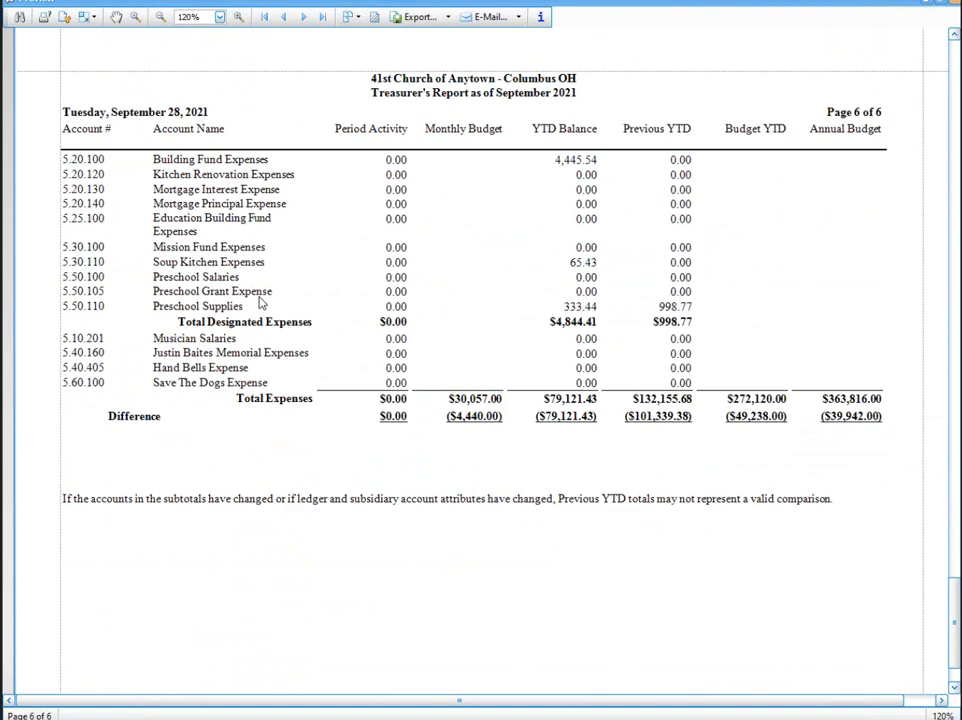